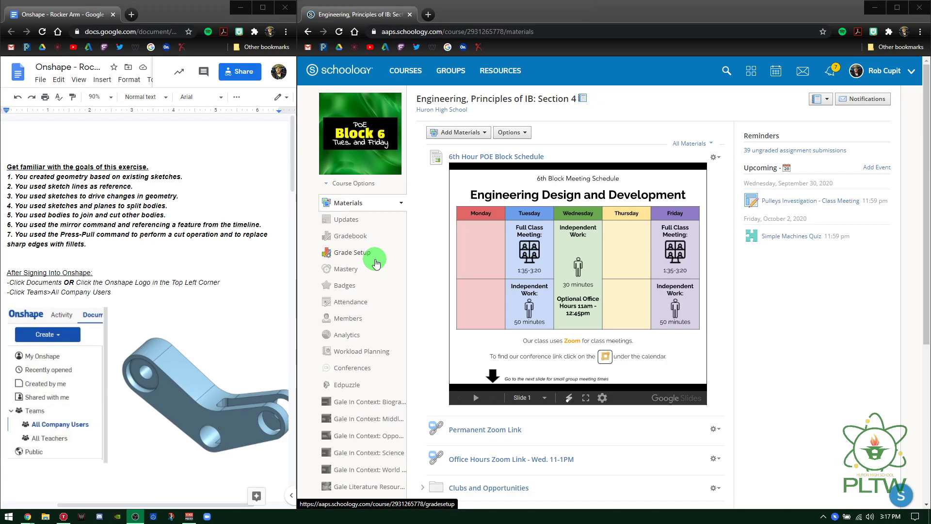
Open the Onshape site at aaps.onshape.com in a new browser tab beside the exercise instructions
scroll(164, 308, down, 2)
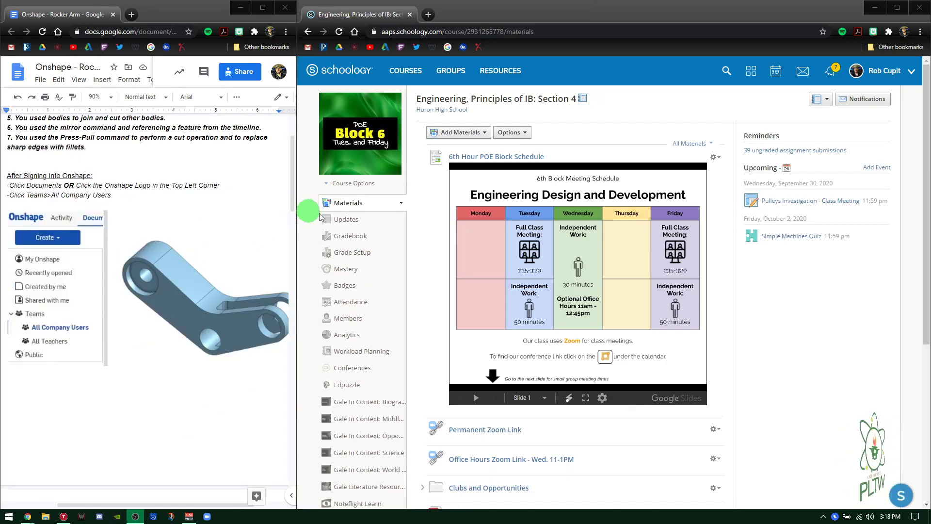
click(427, 16)
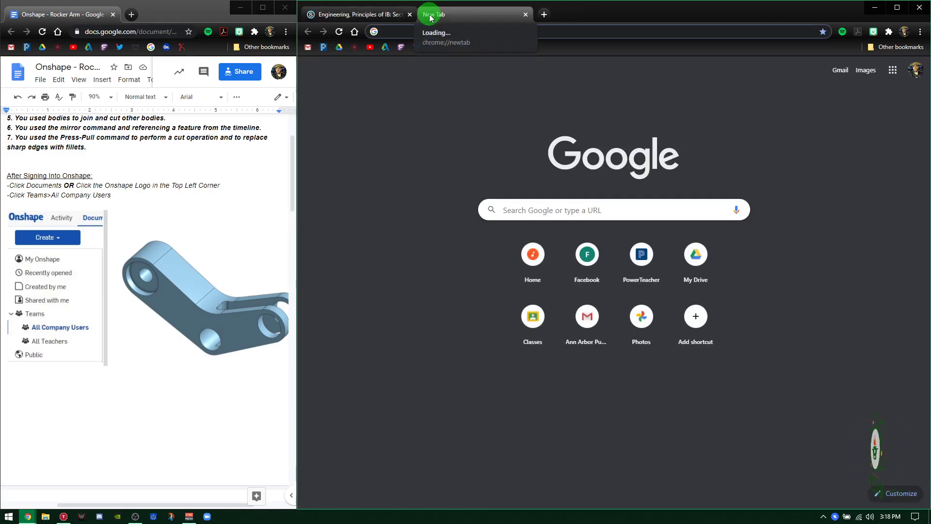
text(aaps.on)
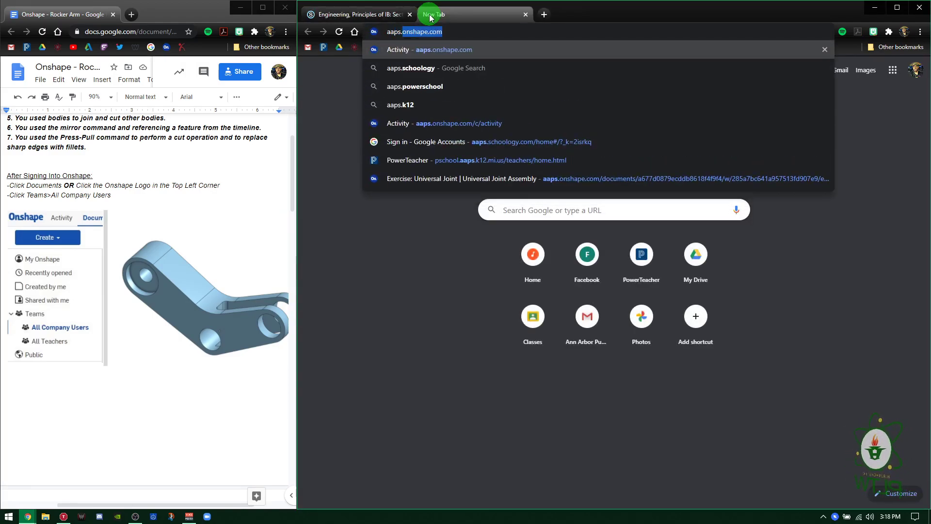
text(shape.co)
key(Return)
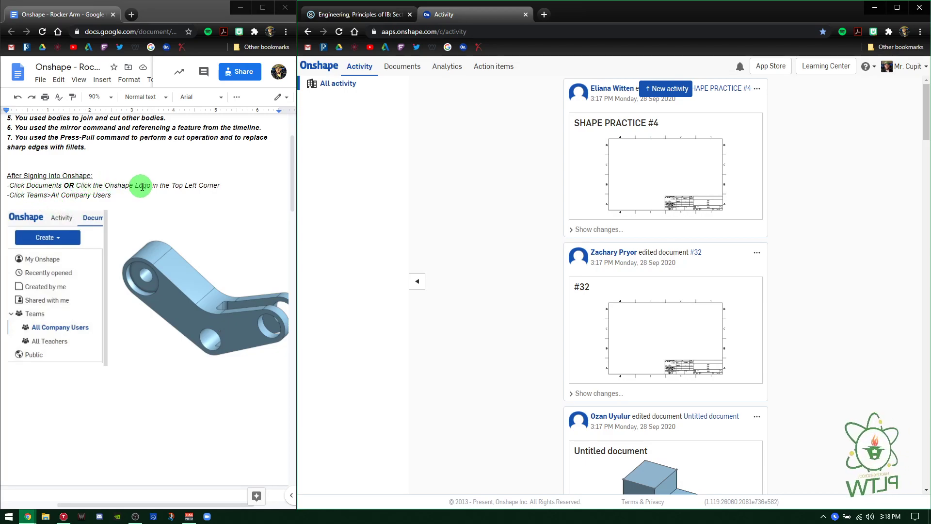
Go to the documents shared with the All Company Users team and open the Rocker Arm document
click(316, 65)
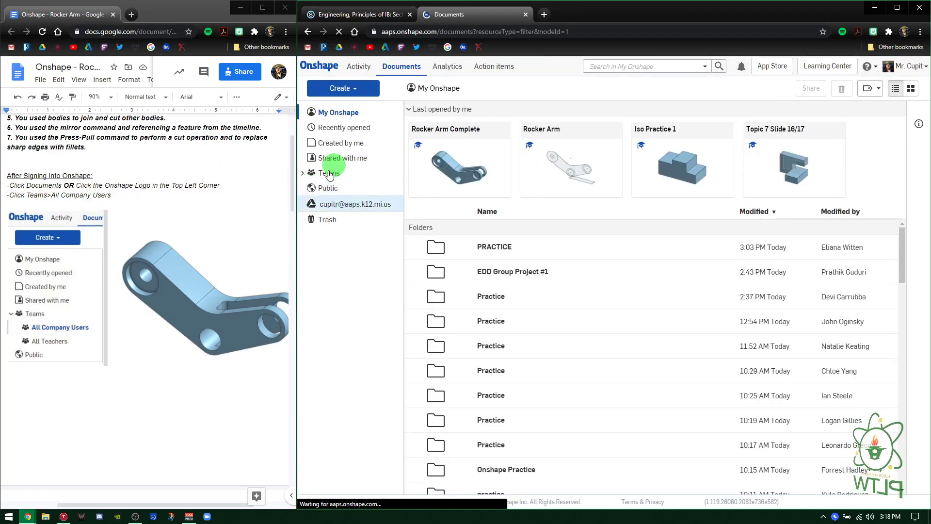
click(303, 174)
click(351, 192)
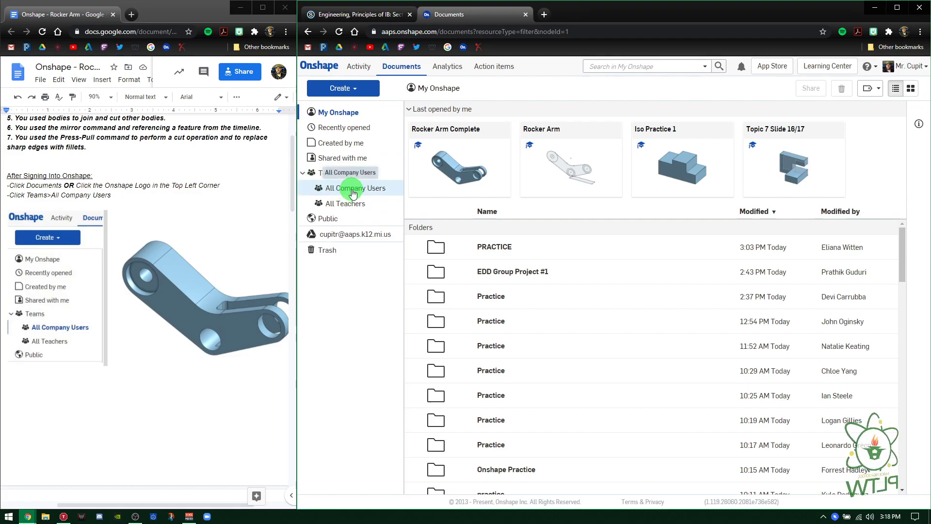
click(543, 136)
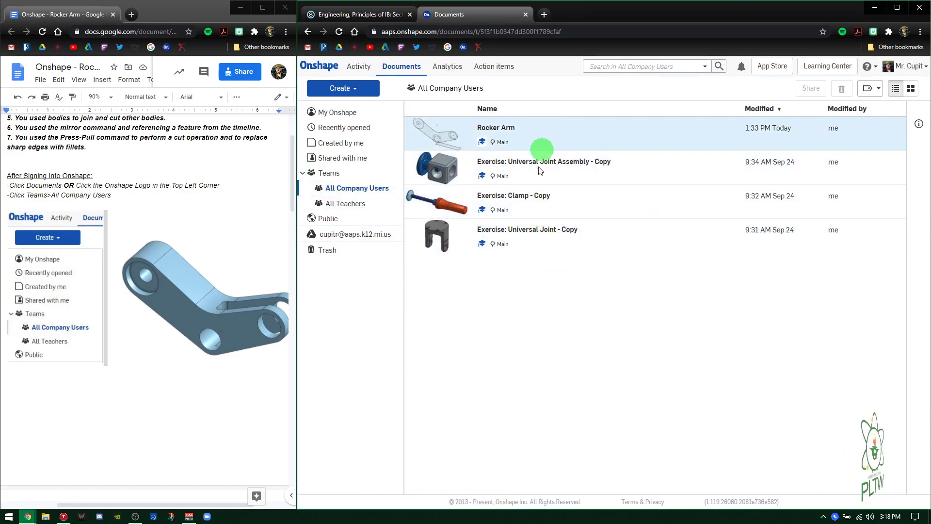
click(550, 156)
click(519, 195)
click(559, 139)
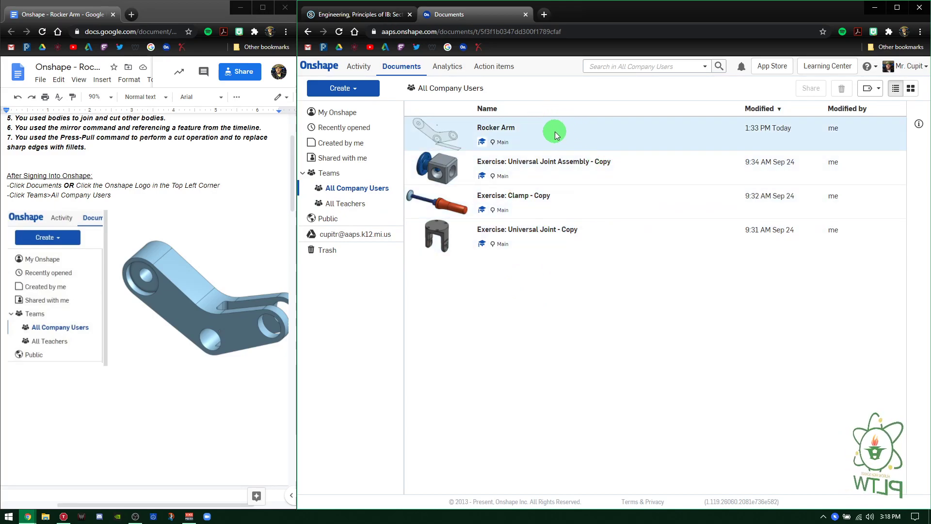
double_click(555, 131)
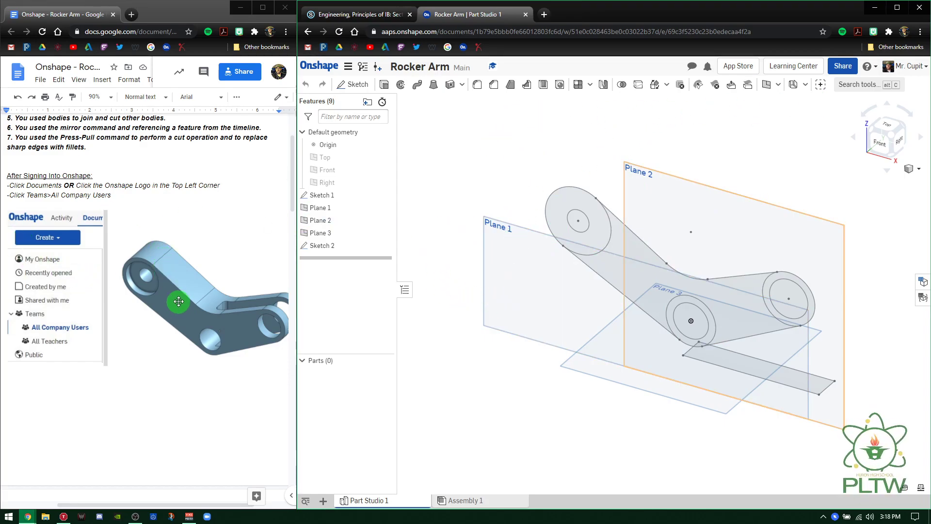
Copy the workspace to a new document named Rocker Arm - Copy and highlight the example document name in the instructions
scroll(178, 304, down, 7)
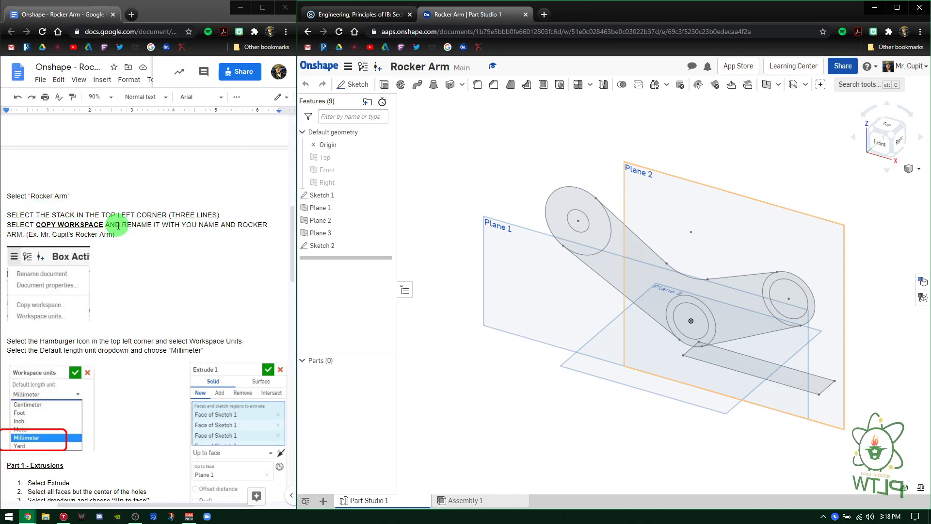
click(350, 68)
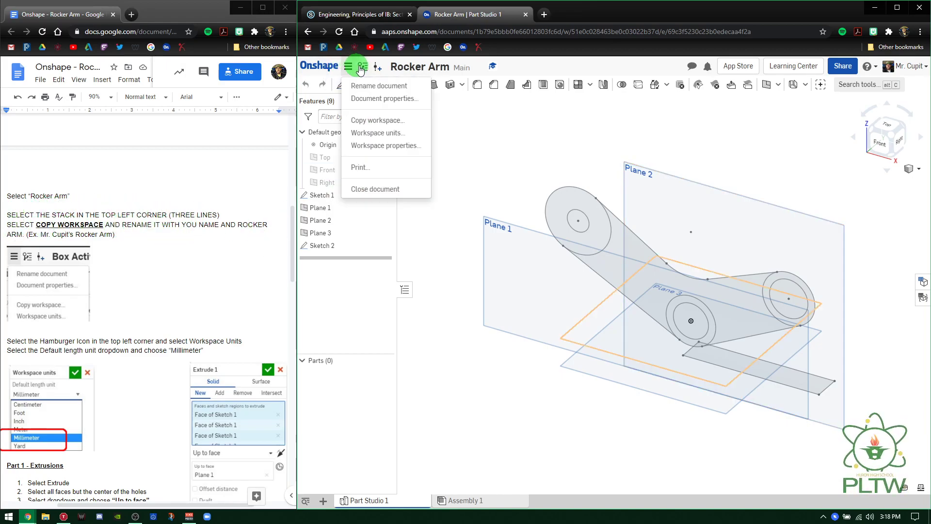
click(371, 125)
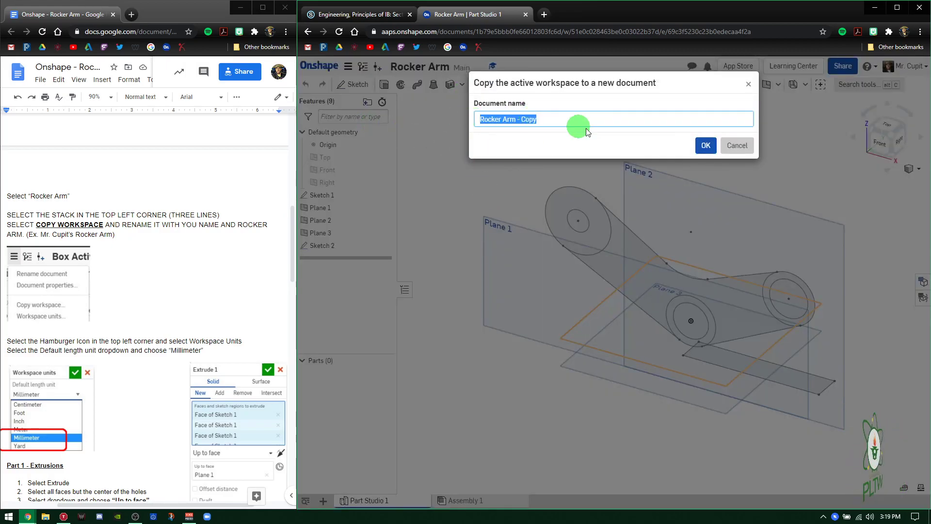
click(706, 145)
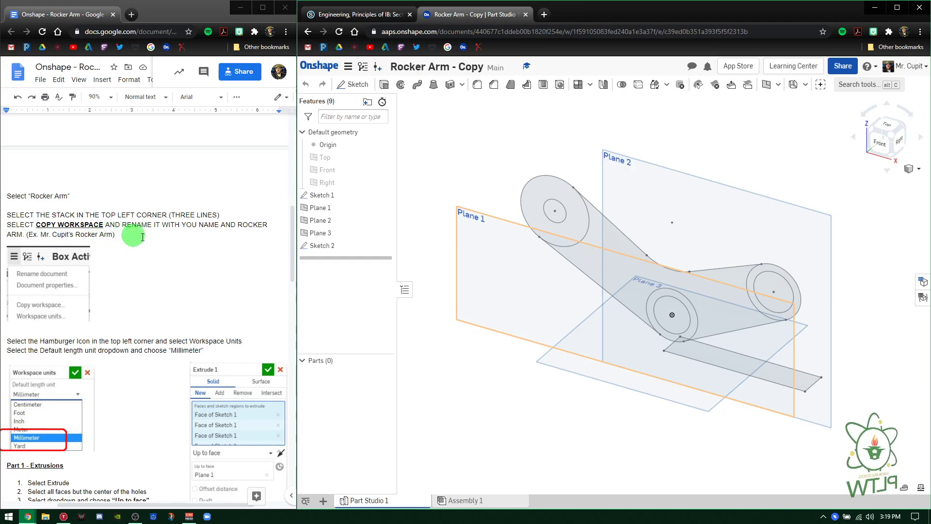
click(482, 66)
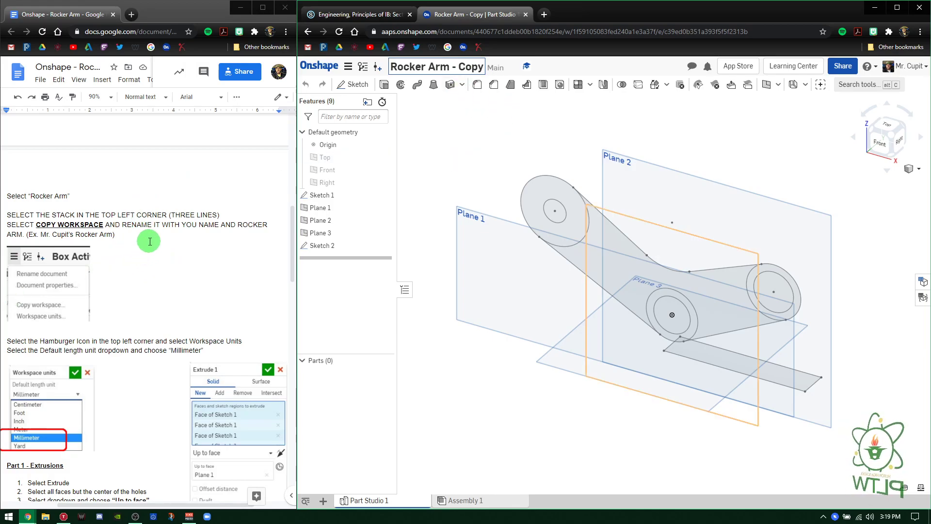
drag(46, 236, 109, 233)
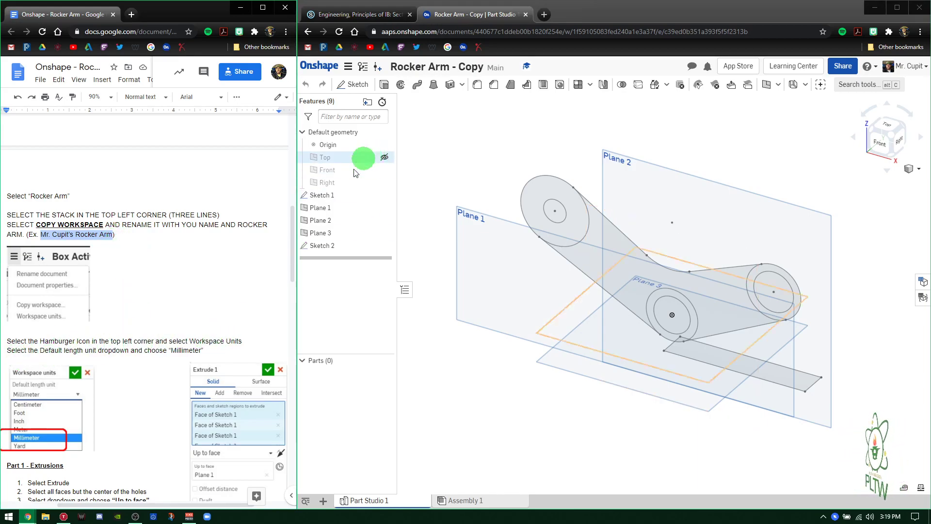
Accept the workspace units with Millimeter as the default length unit
click(347, 66)
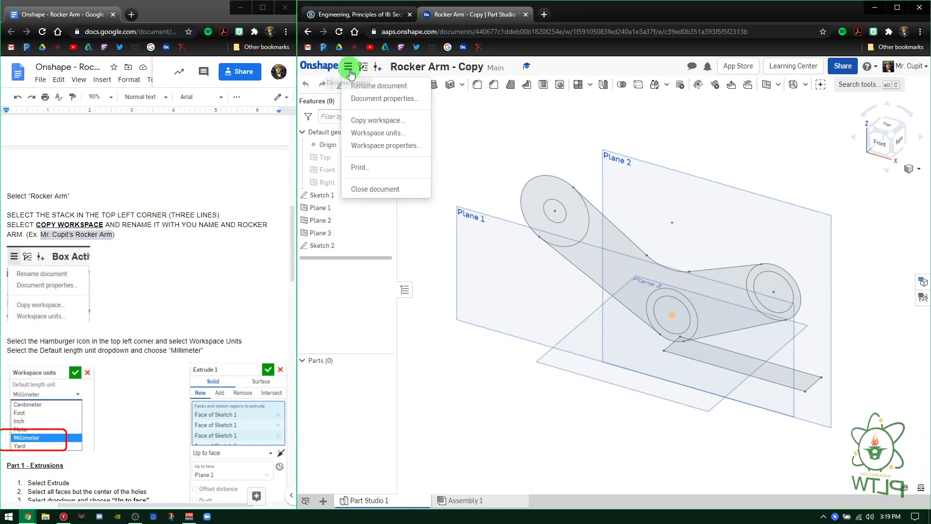
click(376, 138)
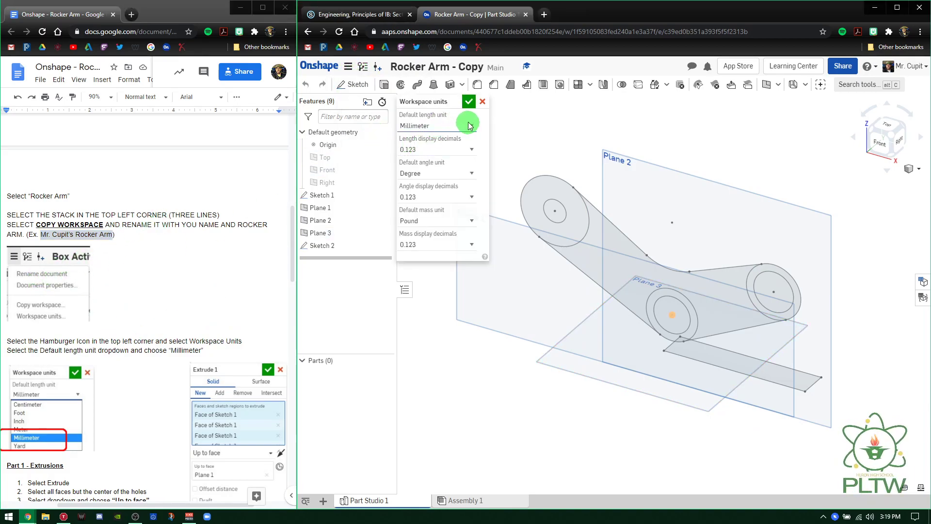
click(468, 102)
Start a new solid Extrude using all Sketch 1 faces of the arm except the centers of the holes
scroll(116, 405, down, 3)
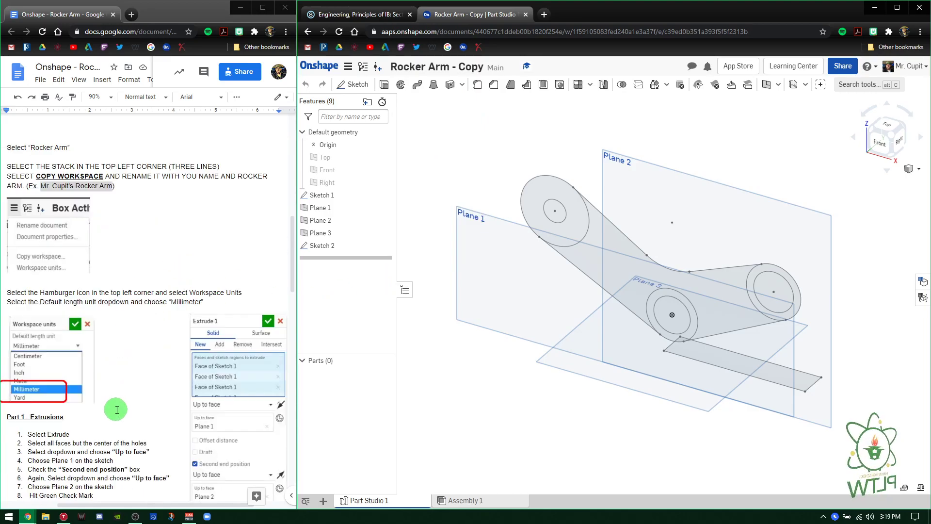
scroll(119, 403, down, 1)
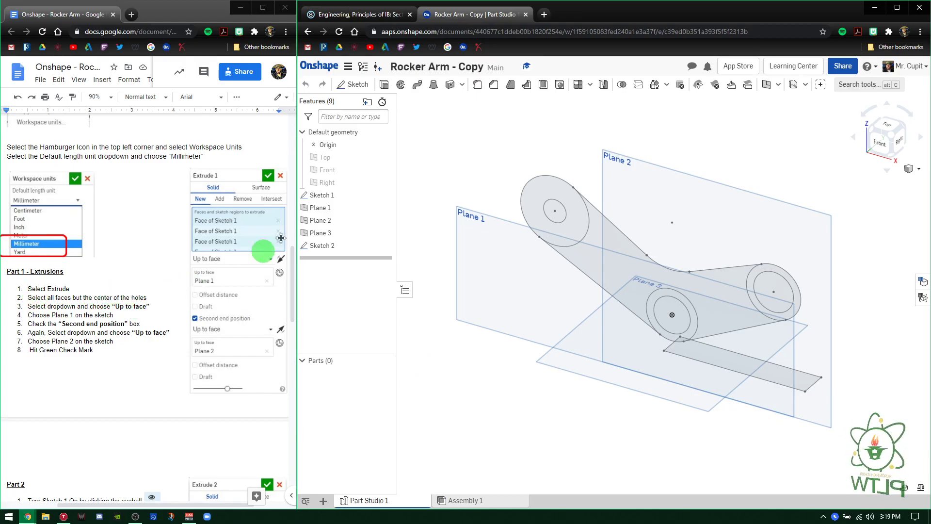
click(384, 84)
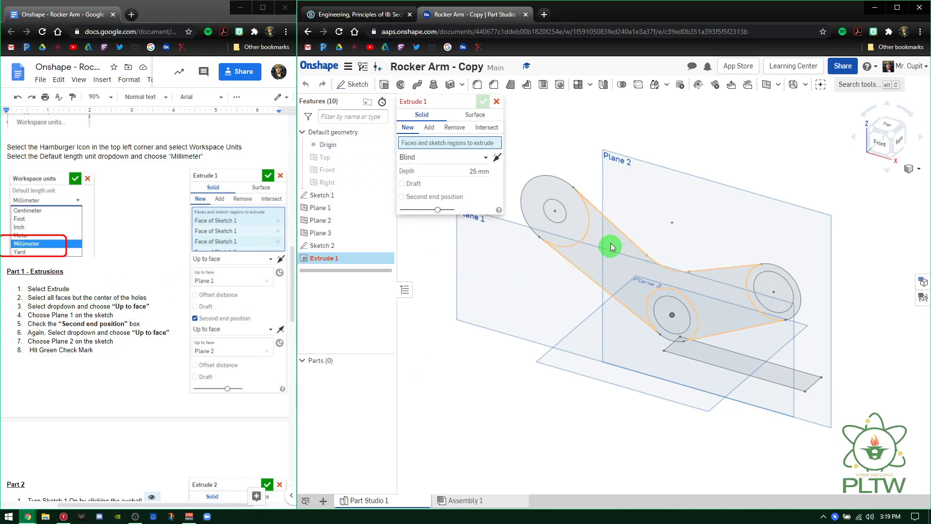
click(541, 226)
click(581, 228)
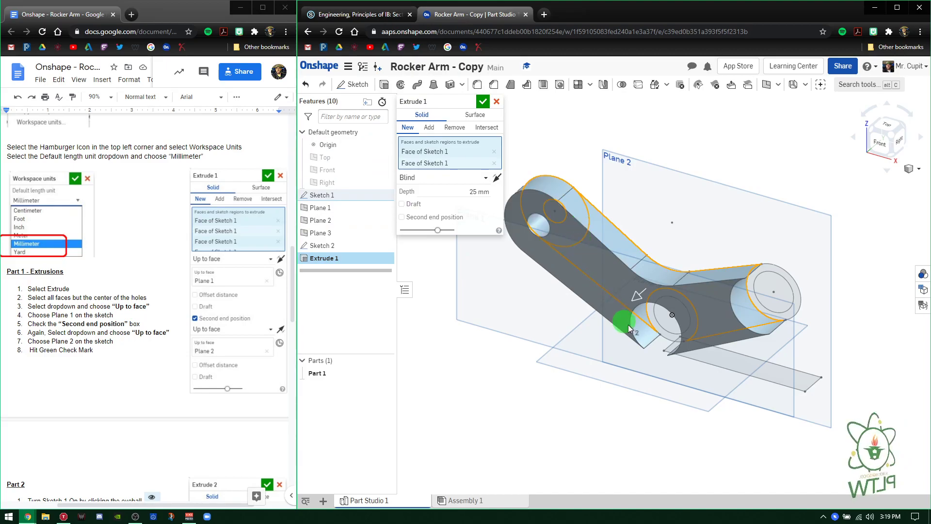
click(657, 327)
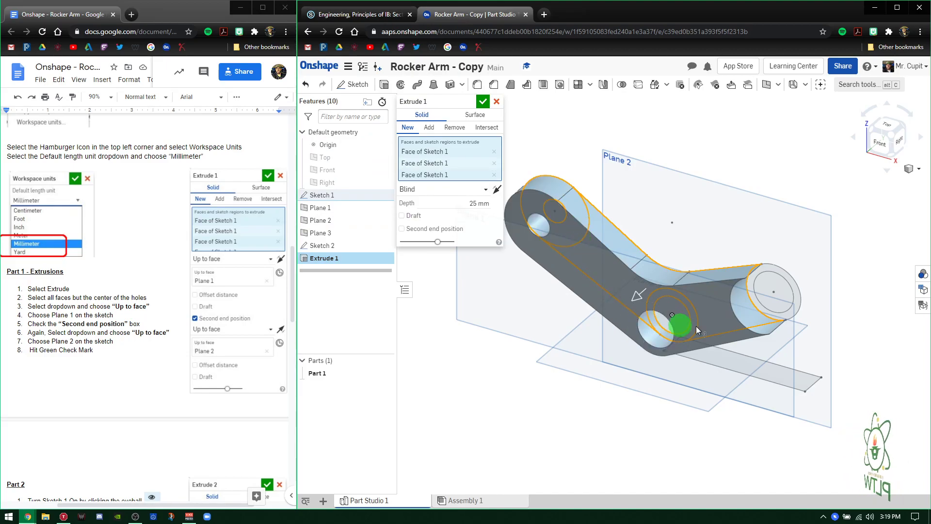
click(755, 297)
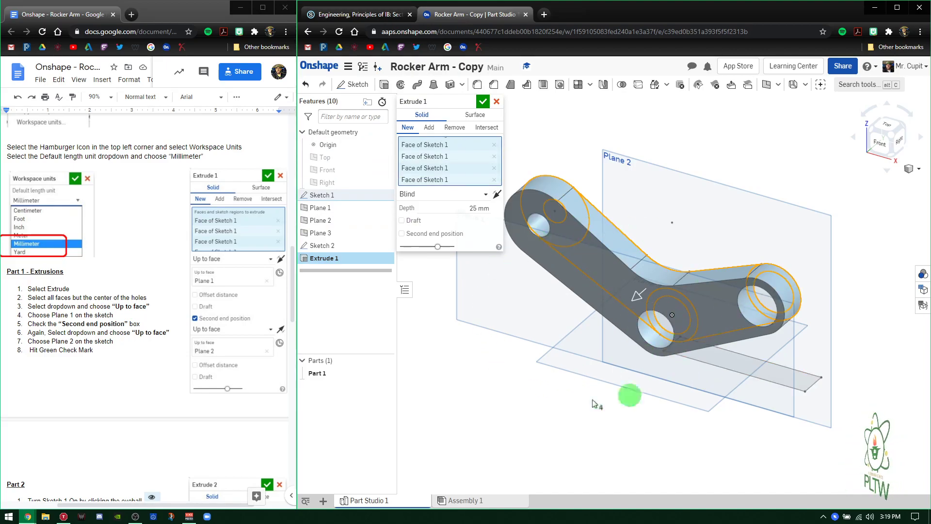
mouse_move(608, 370)
right_down()
mouse_move(588, 378)
mouse_move(590, 387)
mouse_move(615, 376)
mouse_move(603, 366)
right_up()
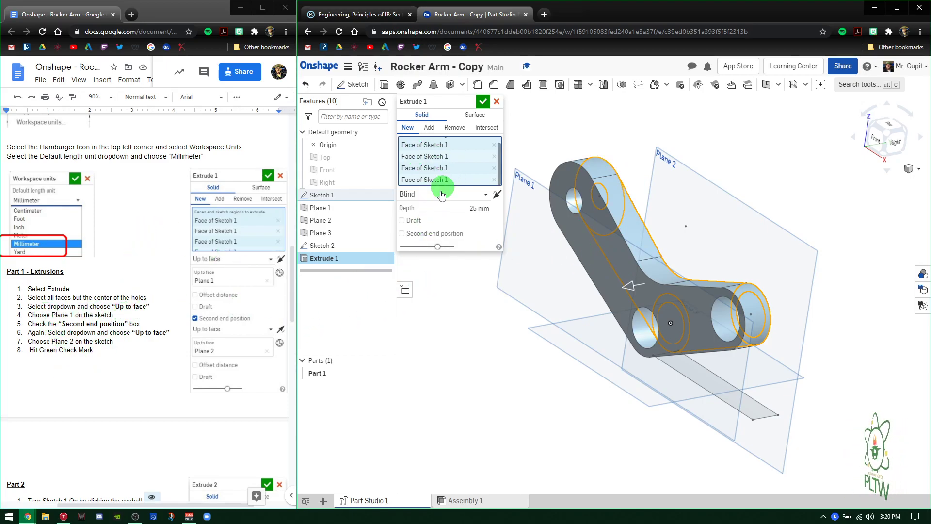
Set the extrusion's end condition to Up to face and choose Plane 1 as the terminating face
click(480, 194)
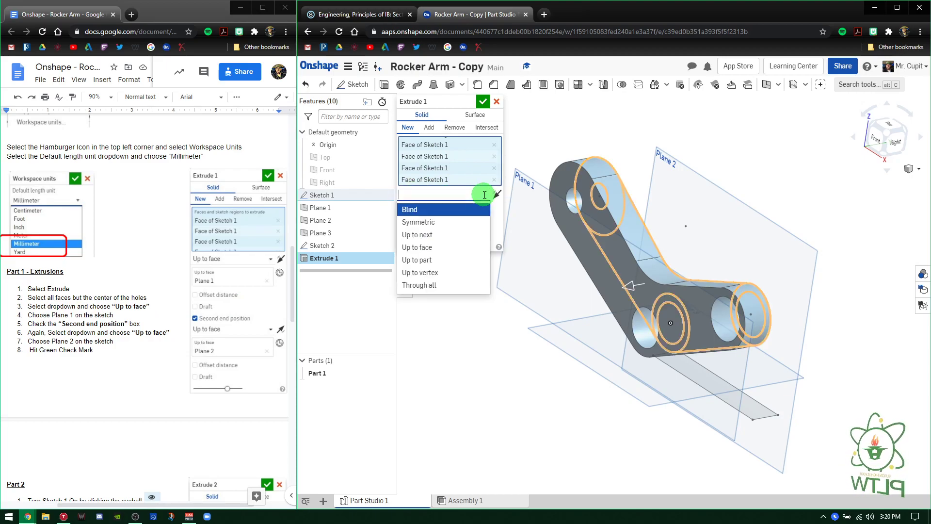
click(430, 249)
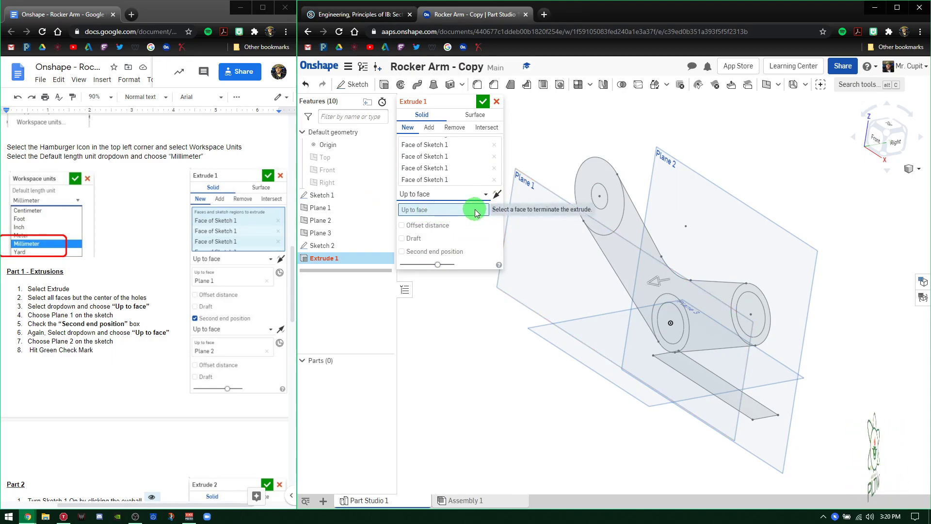
click(550, 203)
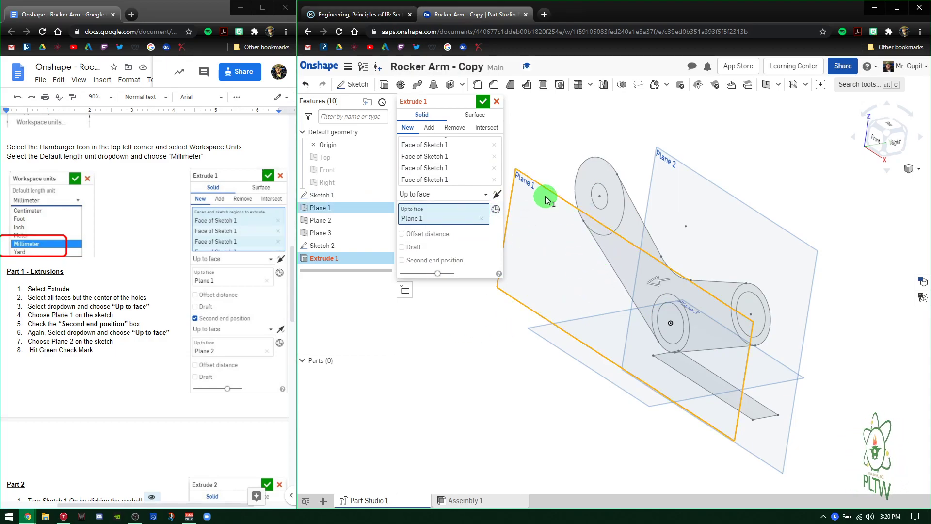
right_drag(557, 339, 564, 351)
scroll(630, 272, up, 2)
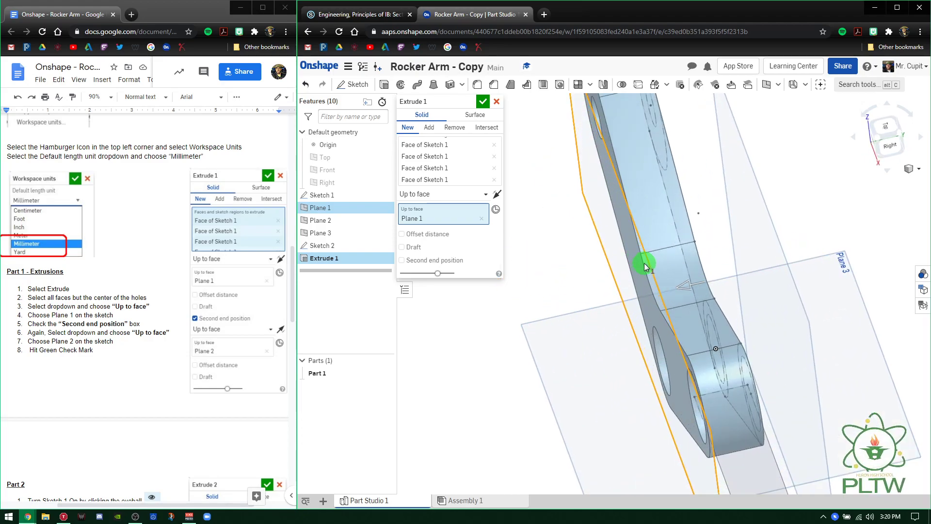
scroll(532, 330, up, 2)
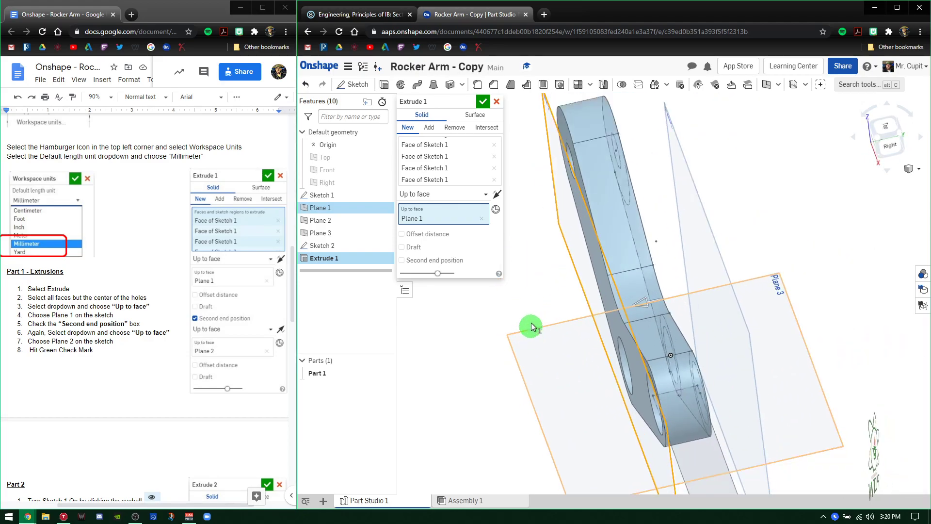
Enable the second end position, end it Up to face at Plane 2, and accept the extrusion
click(408, 261)
click(127, 318)
click(486, 285)
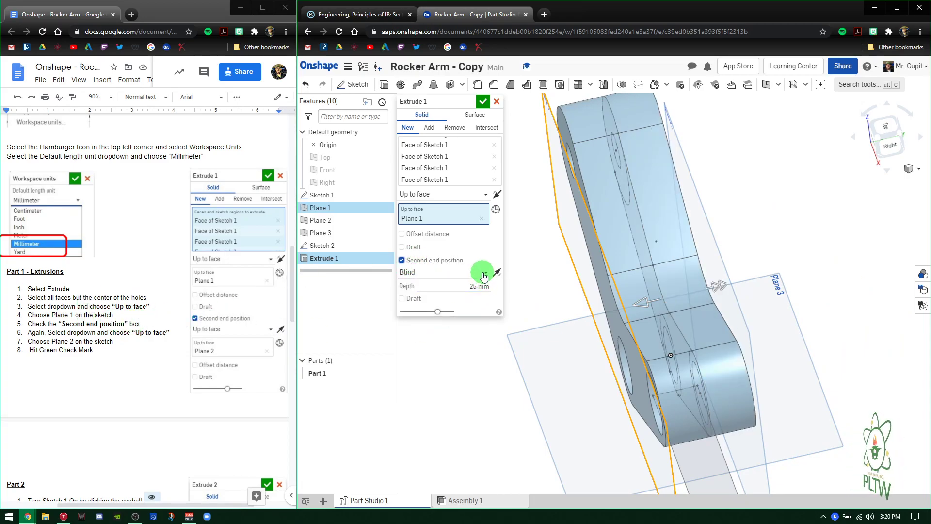
click(484, 275)
click(438, 317)
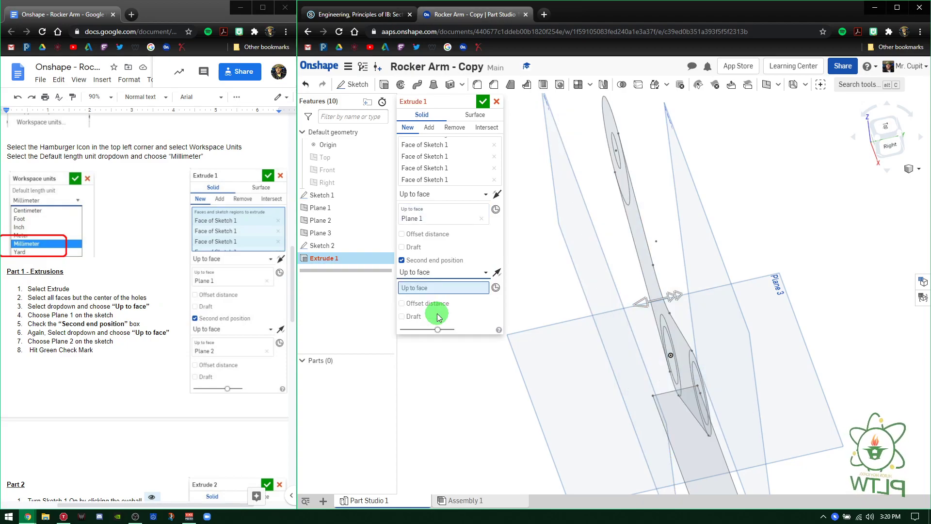
click(717, 238)
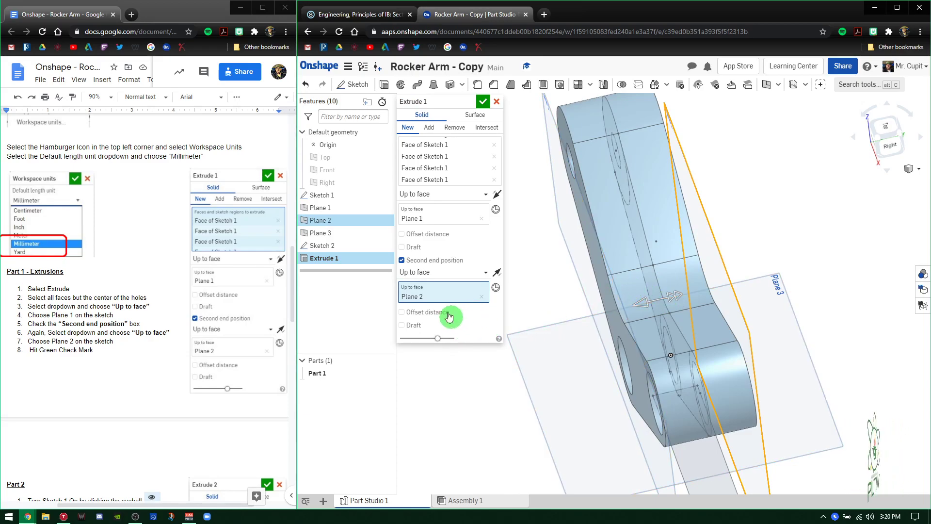
mouse_move(666, 275)
right_down()
mouse_move(653, 277)
mouse_move(668, 283)
right_up()
click(500, 101)
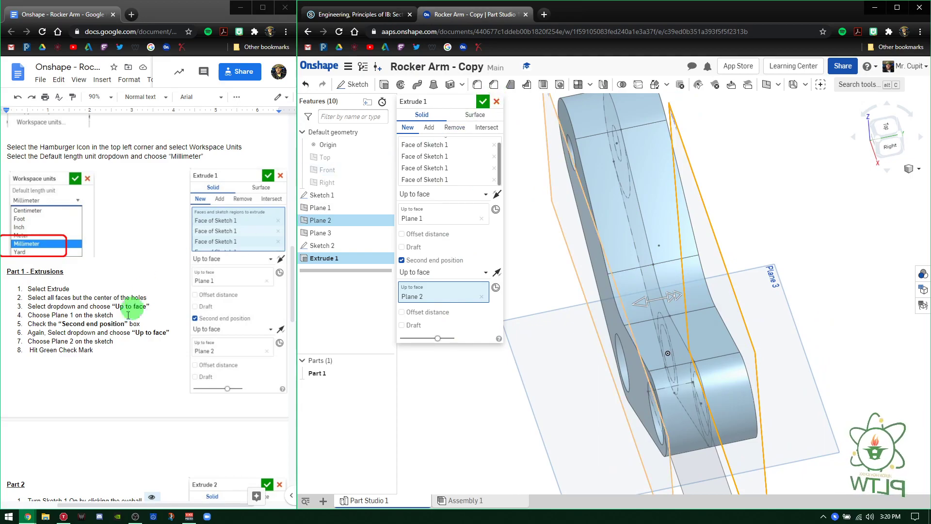
click(482, 102)
right_drag(540, 388, 509, 297)
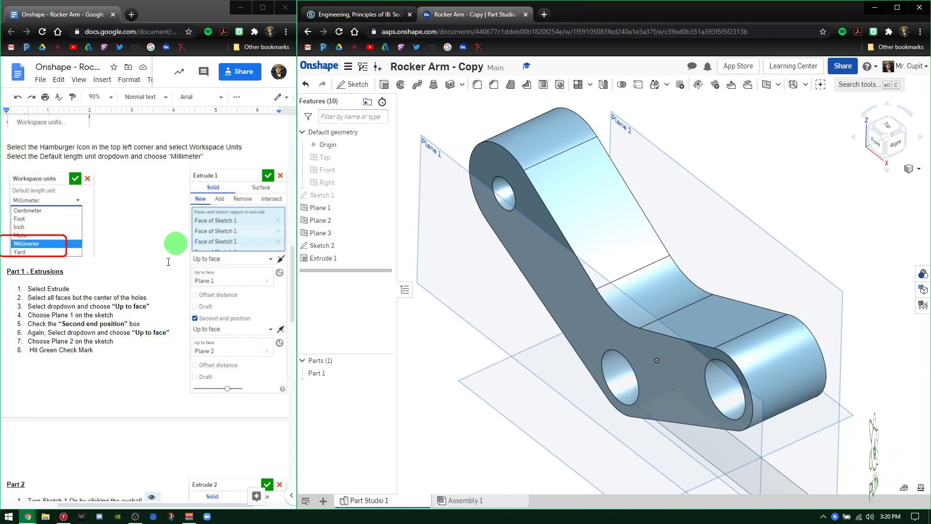
Bring up the Part 2 instructions and make Sketch 1 visible in the model
scroll(122, 339, down, 4)
scroll(128, 338, down, 1)
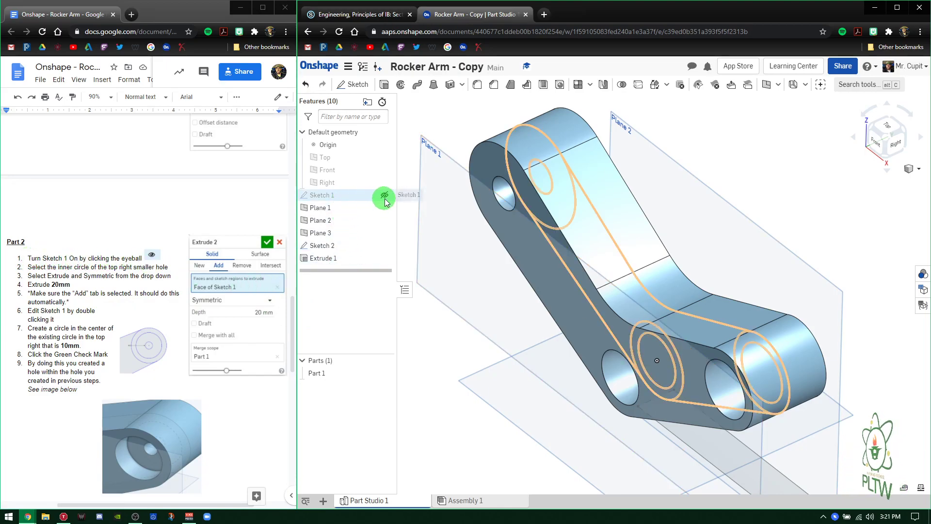
click(385, 196)
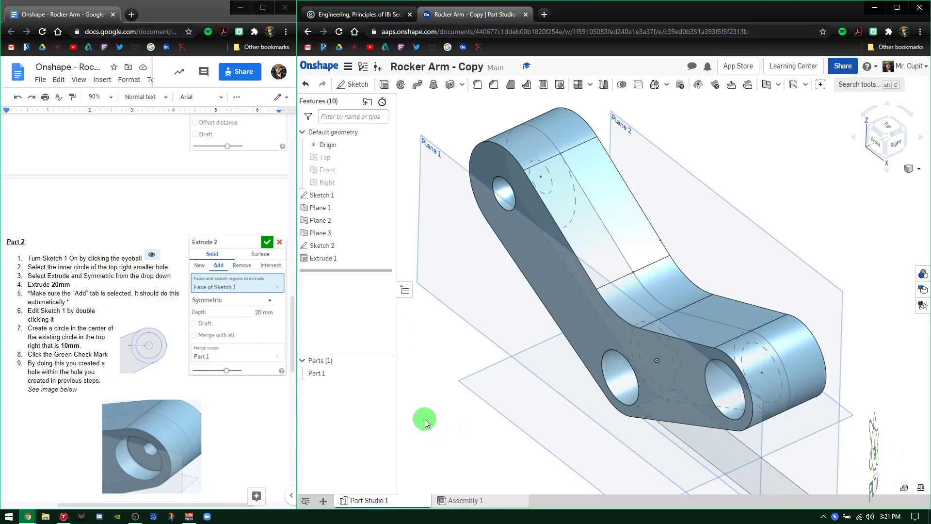
Start an Extrude in Add mode using Sketch 1's inner circle at the hole on the arm's right end
right_drag(427, 431, 442, 425)
mouse_move(455, 415)
right_down()
mouse_move(463, 413)
mouse_move(454, 416)
right_up()
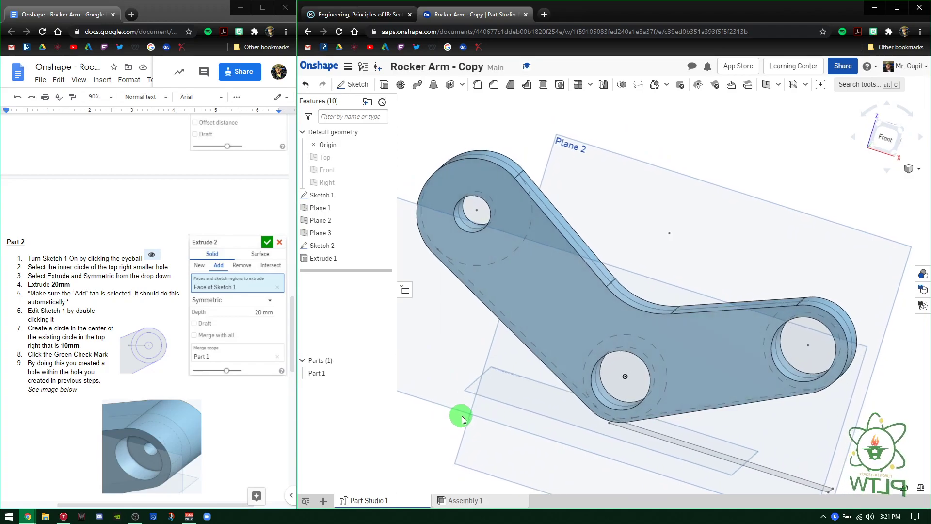
click(884, 138)
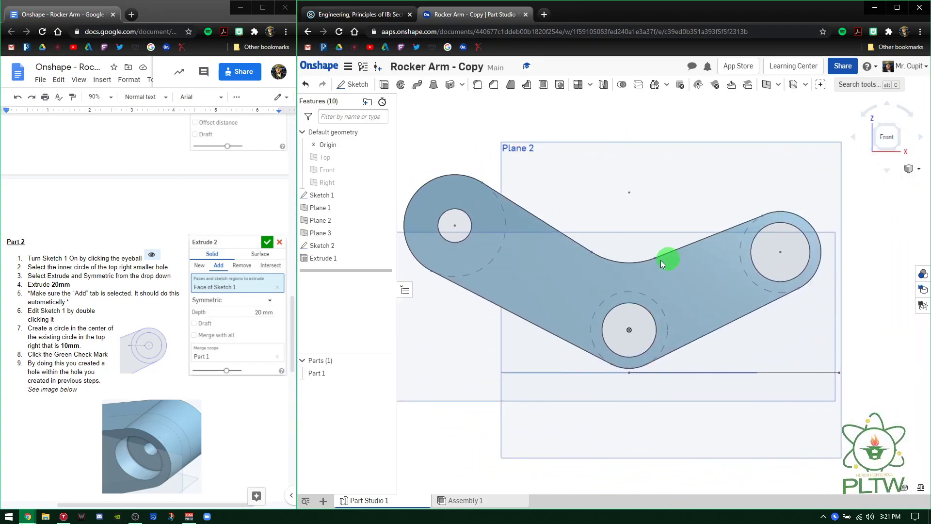
scroll(508, 293, up, 5)
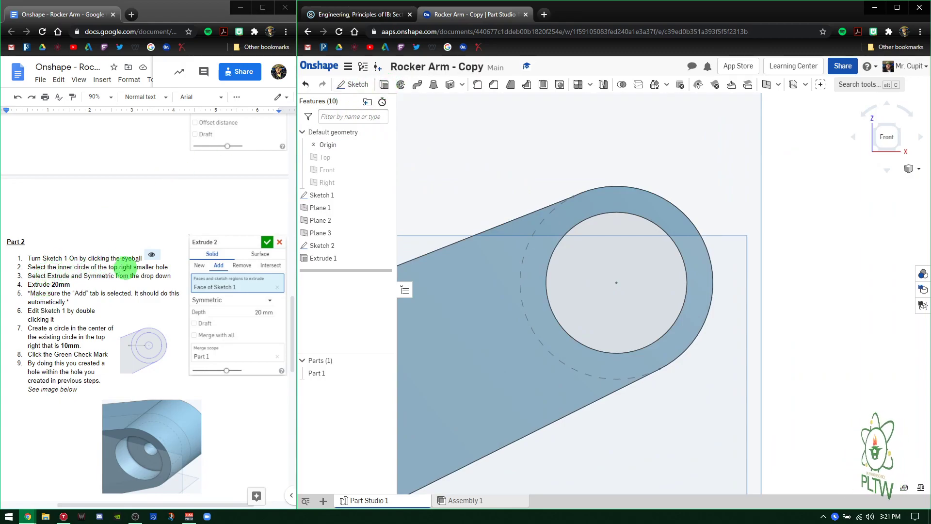
click(383, 85)
click(631, 290)
key(shift+7)
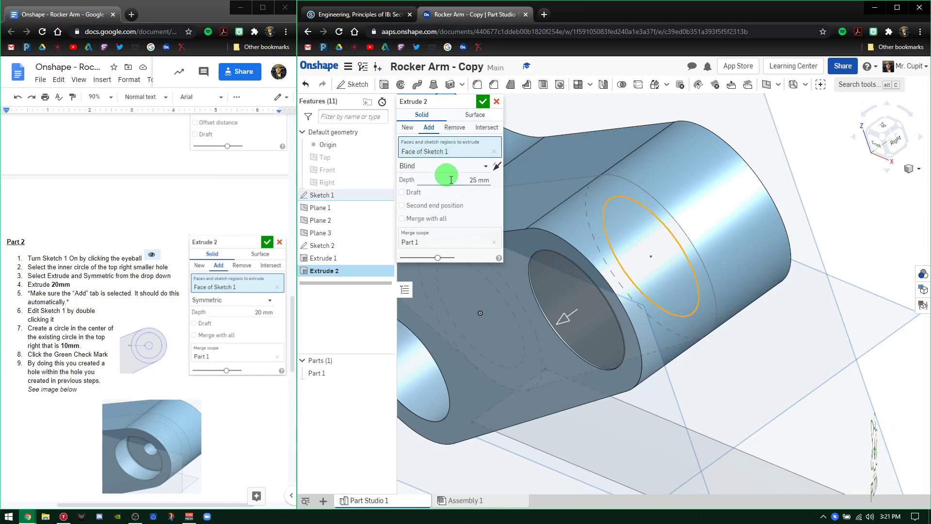
Set the extrusion's end type to Symmetric with a depth of 20 mm and accept it
click(304, 195)
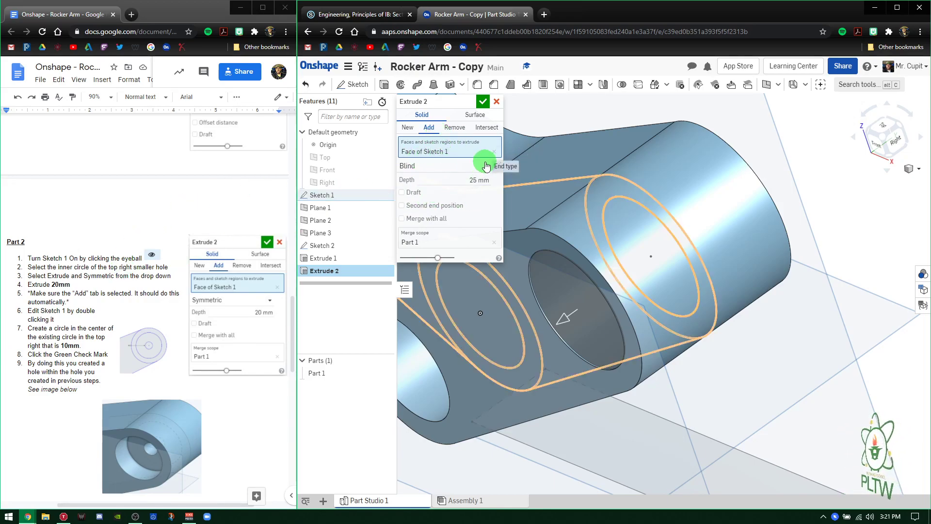
click(486, 166)
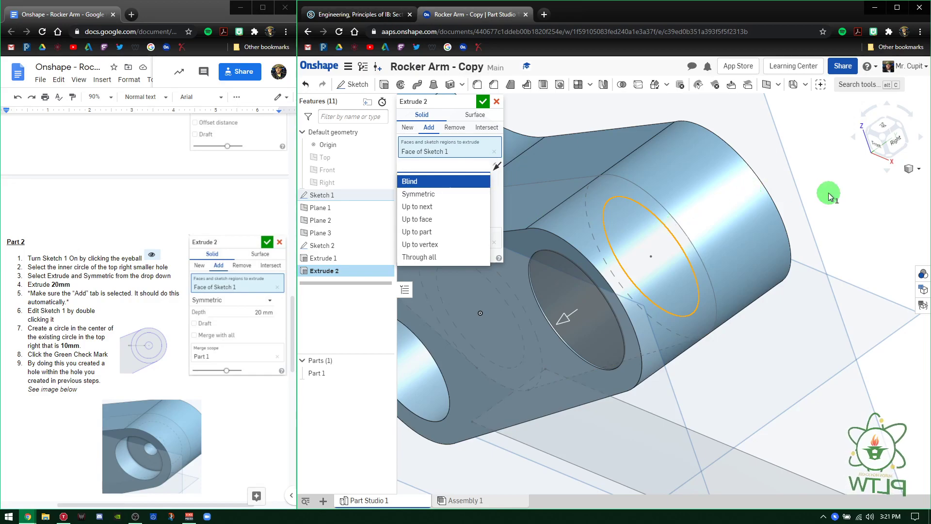
click(444, 197)
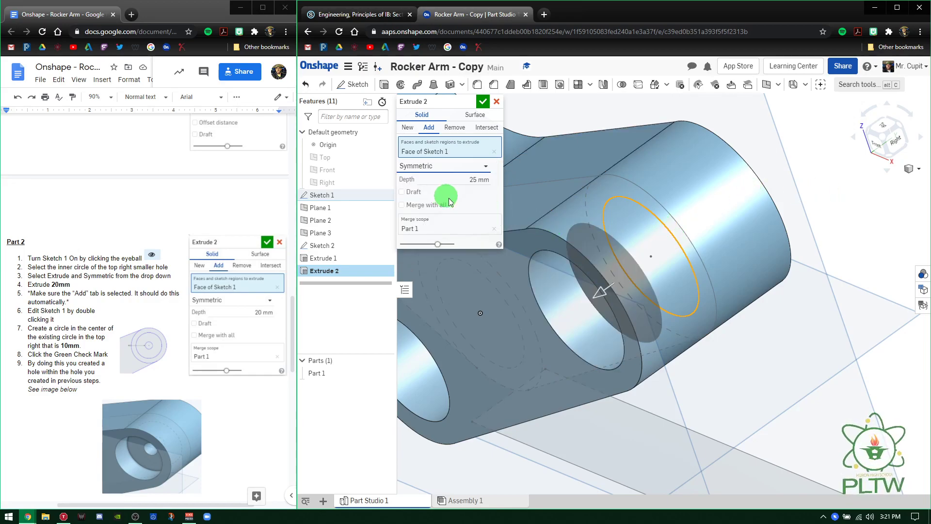
click(471, 180)
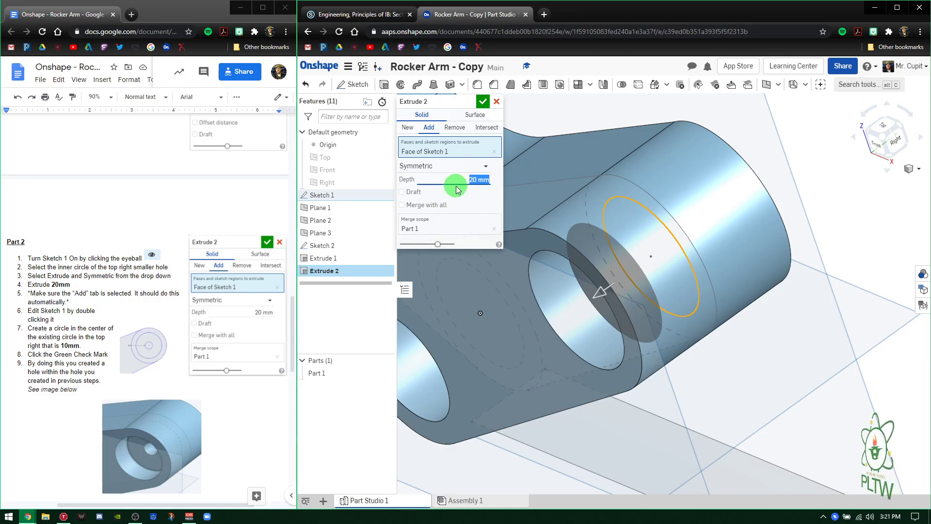
click(482, 101)
key(shift+1)
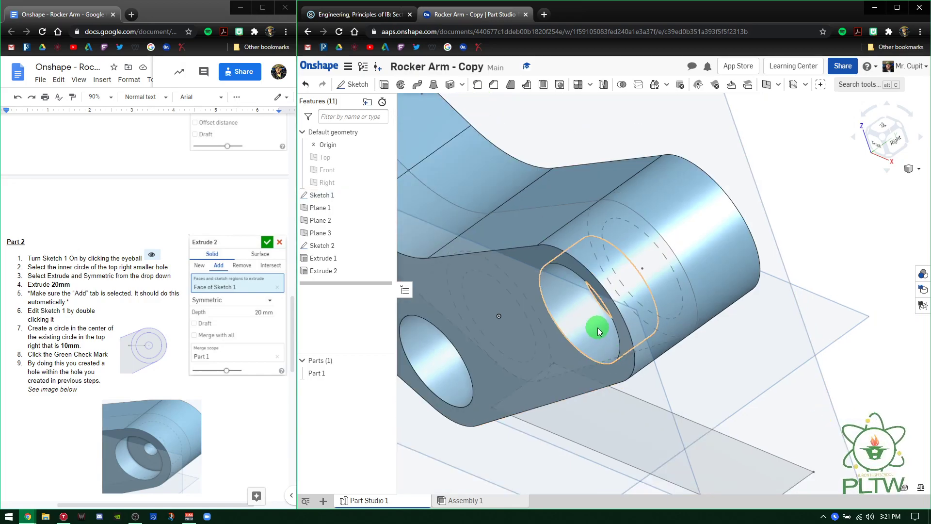
Inspect the filled section inside the right-end hole and check Extrude 2's operation type against the instructions
right_drag(625, 314, 674, 346)
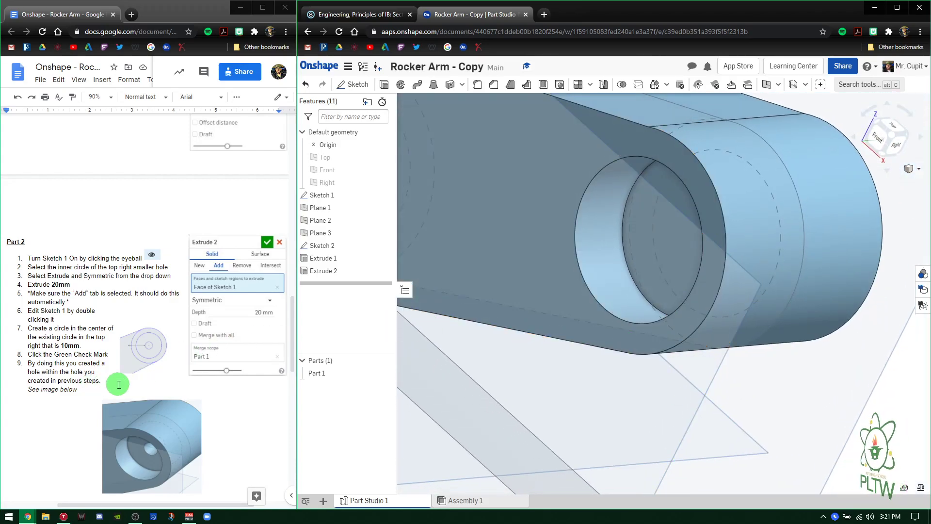
scroll(544, 268, down, 3)
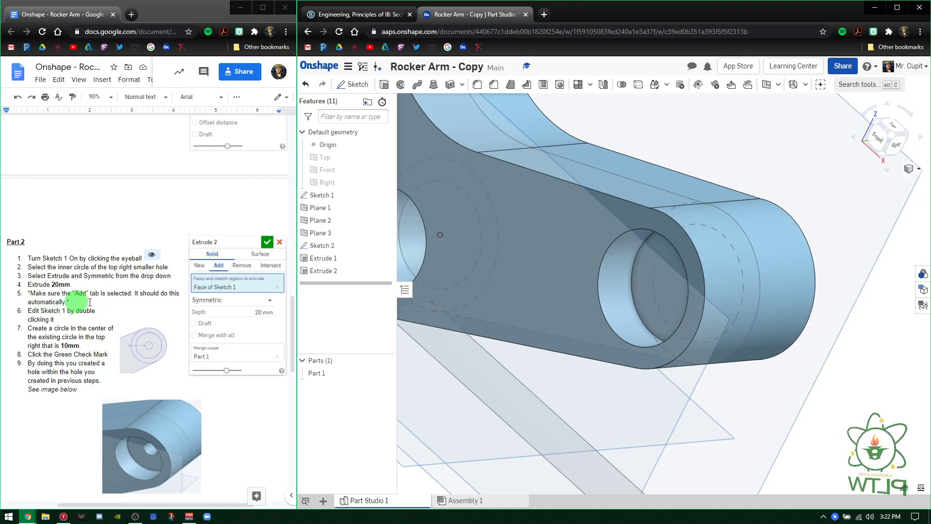
double_click(324, 271)
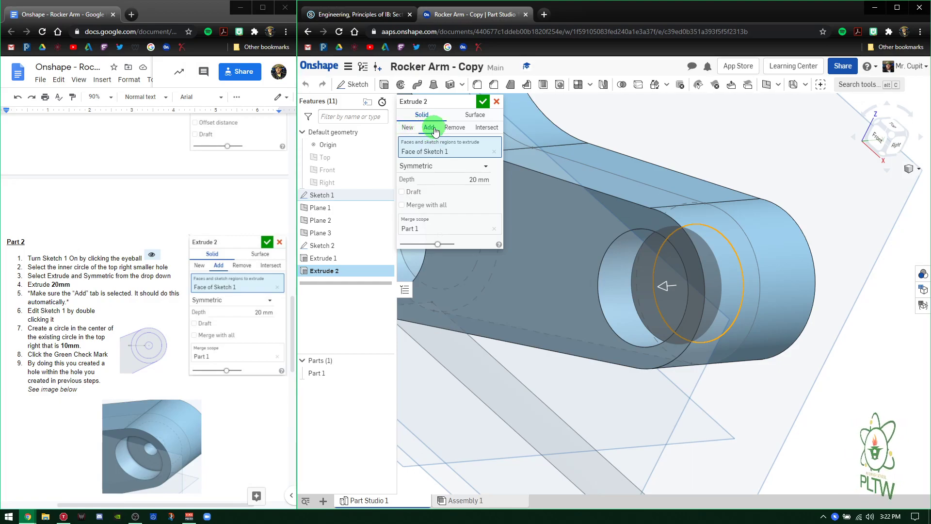
click(483, 104)
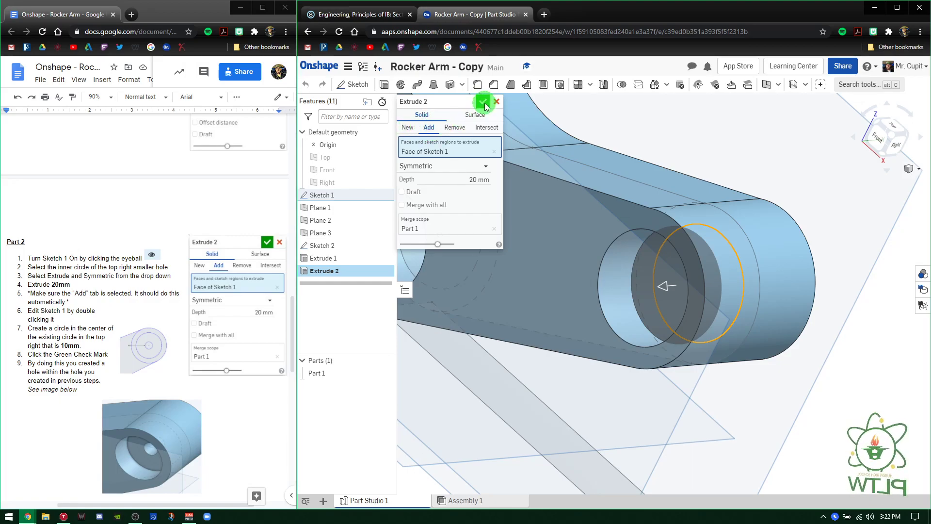
click(57, 349)
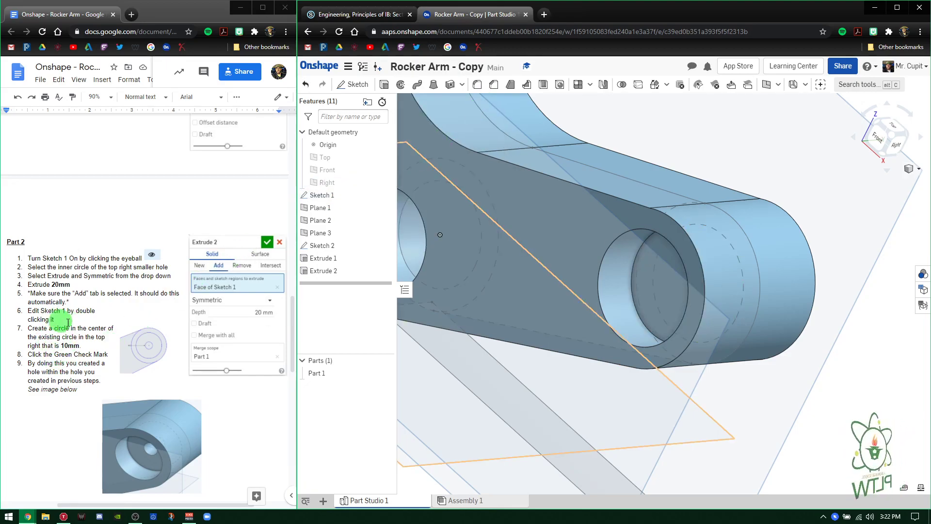
Edit Sketch 1 to add a 10 mm diameter circle concentric with the right-end circles, and accept the sketch
click(351, 194)
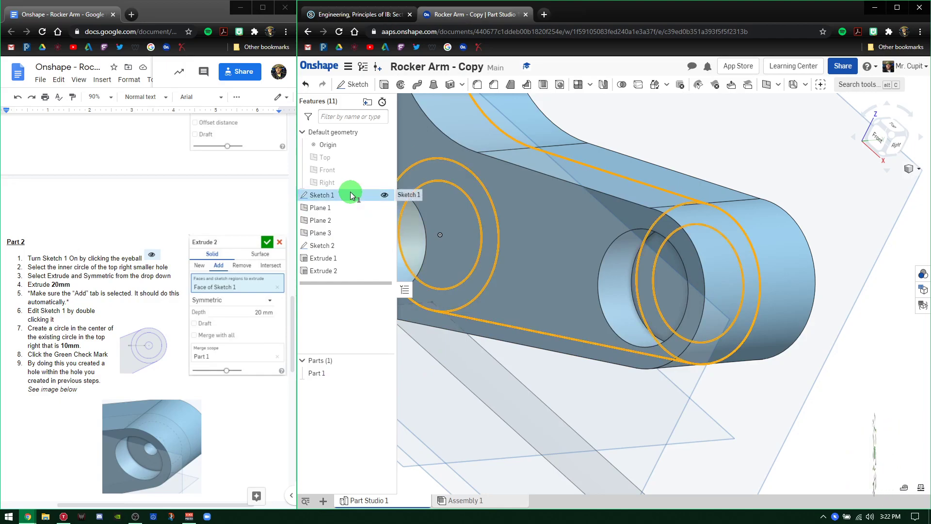
double_click(351, 194)
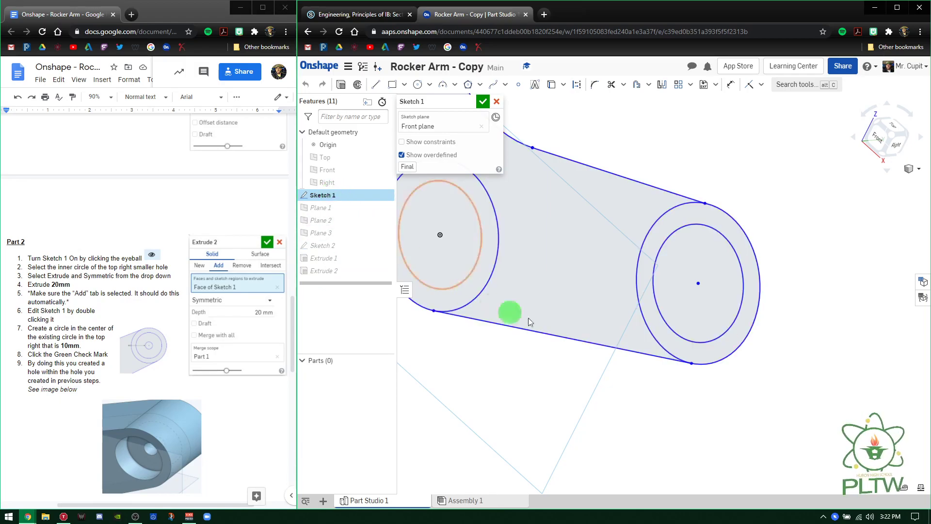
click(880, 138)
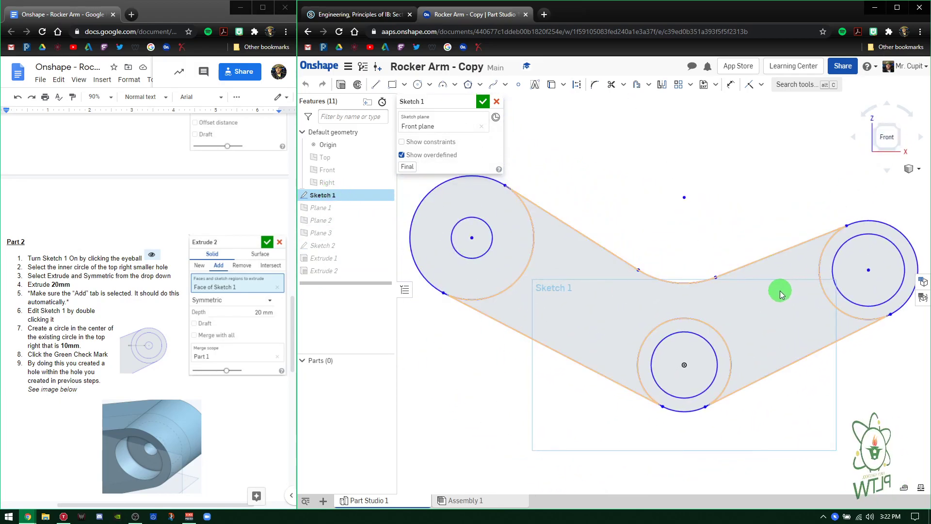
middle_drag(779, 287, 598, 338)
scroll(681, 337, down, 1)
scroll(678, 339, up, 3)
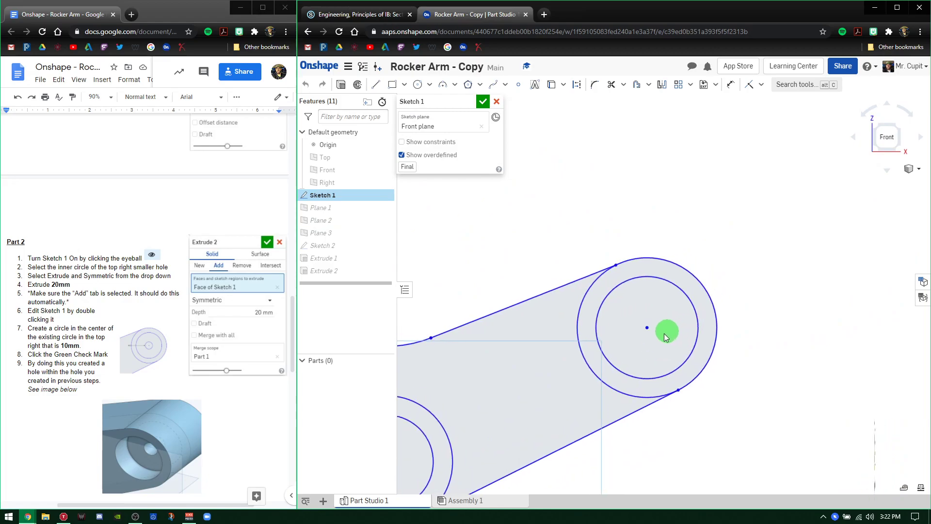
click(417, 86)
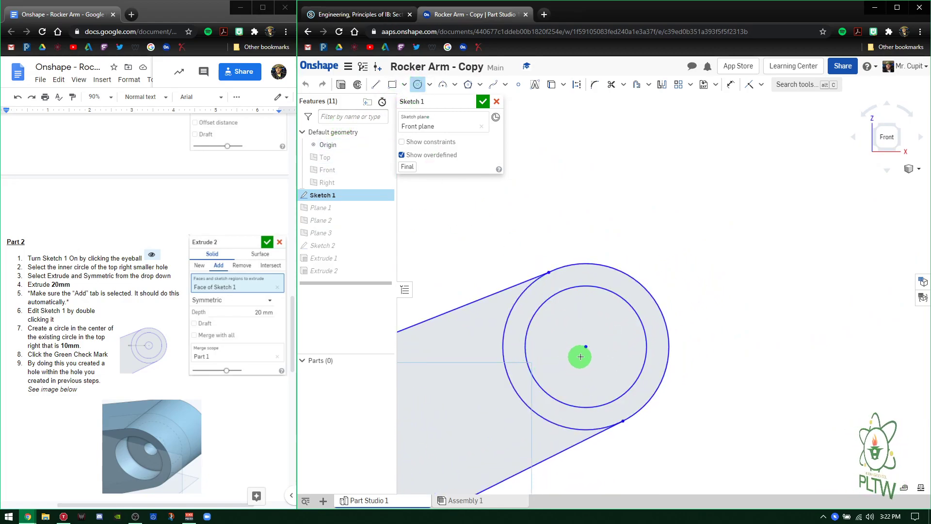
click(586, 347)
click(599, 316)
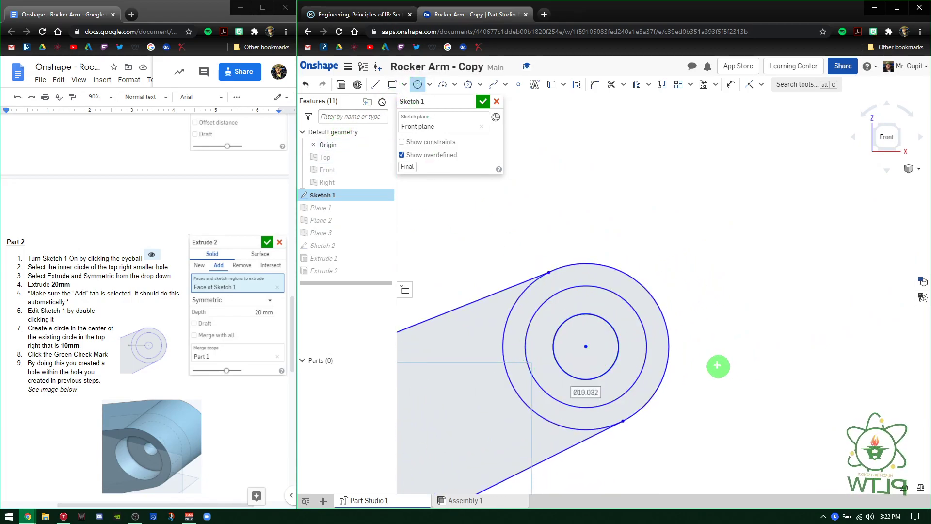
text(10)
key(Return)
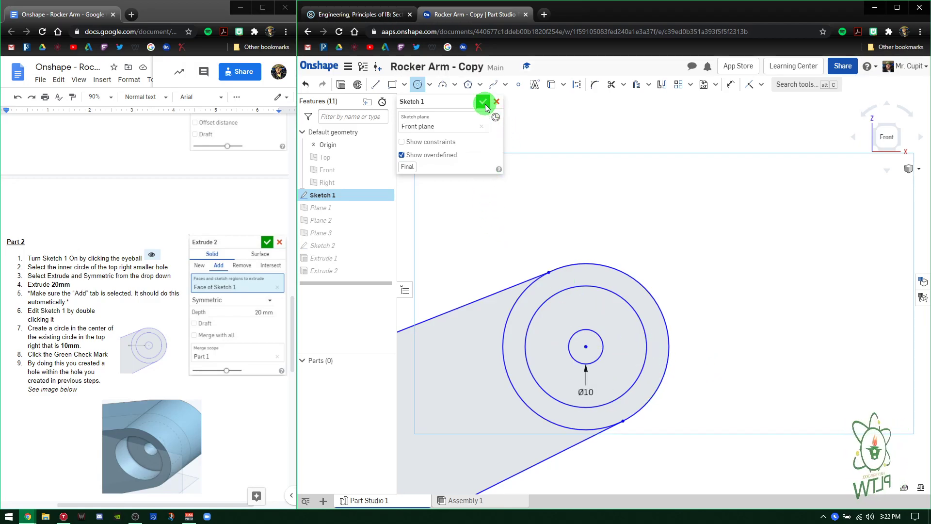
click(484, 103)
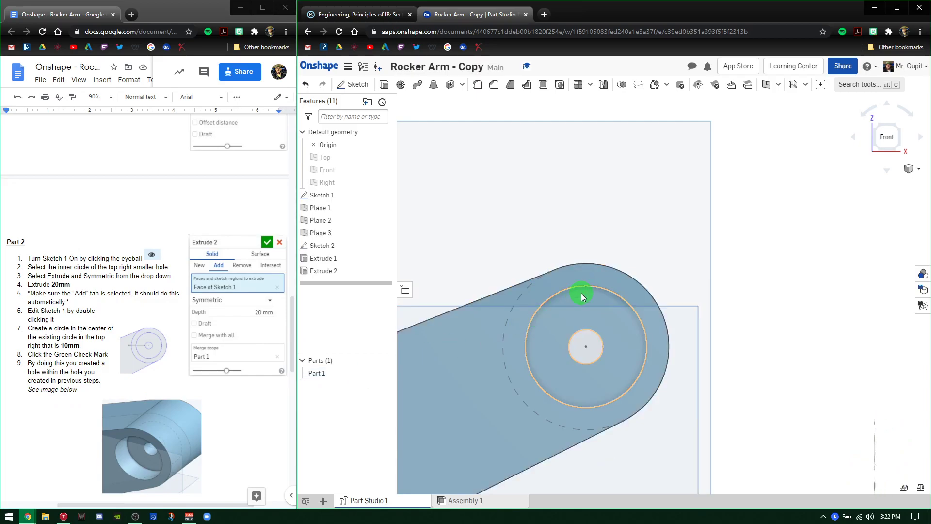
Examine the small hole inside the right-end recess and read the Part 3 instructions
right_drag(716, 327, 708, 334)
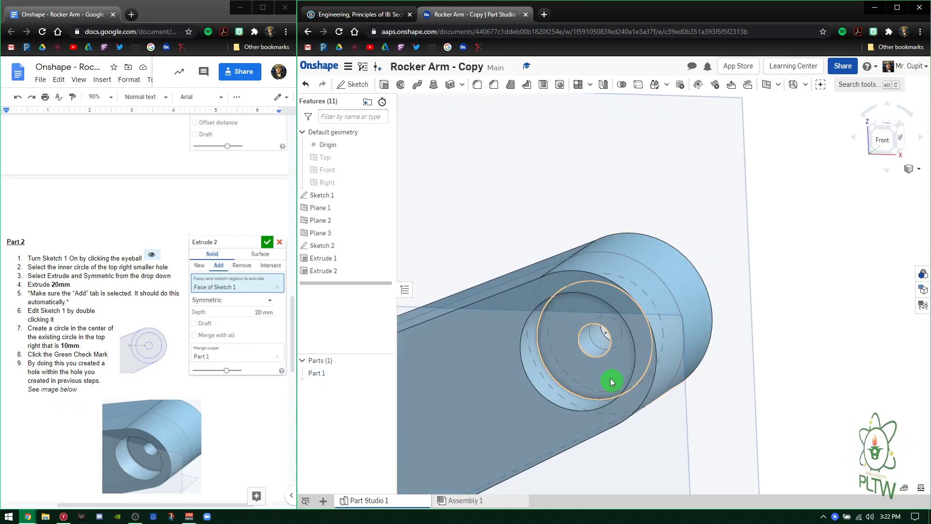
right_drag(443, 290, 482, 215)
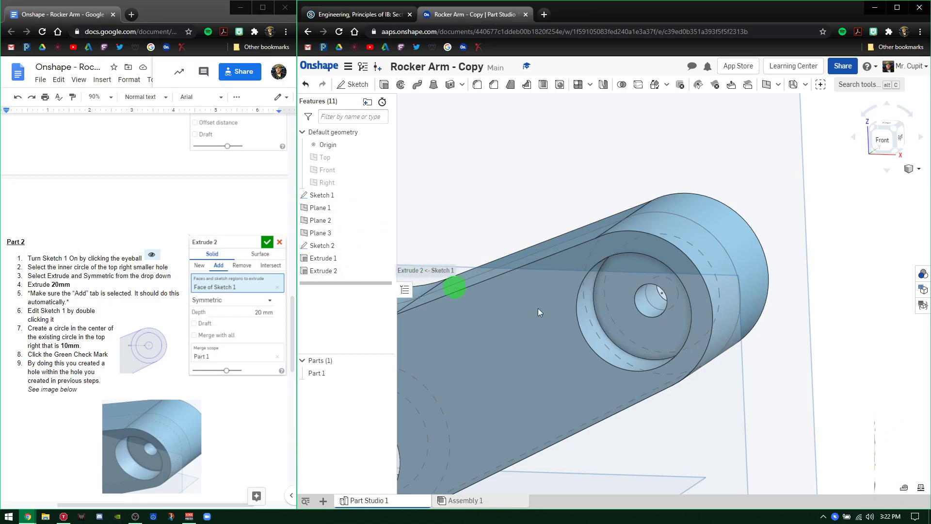
scroll(652, 313, down, 5)
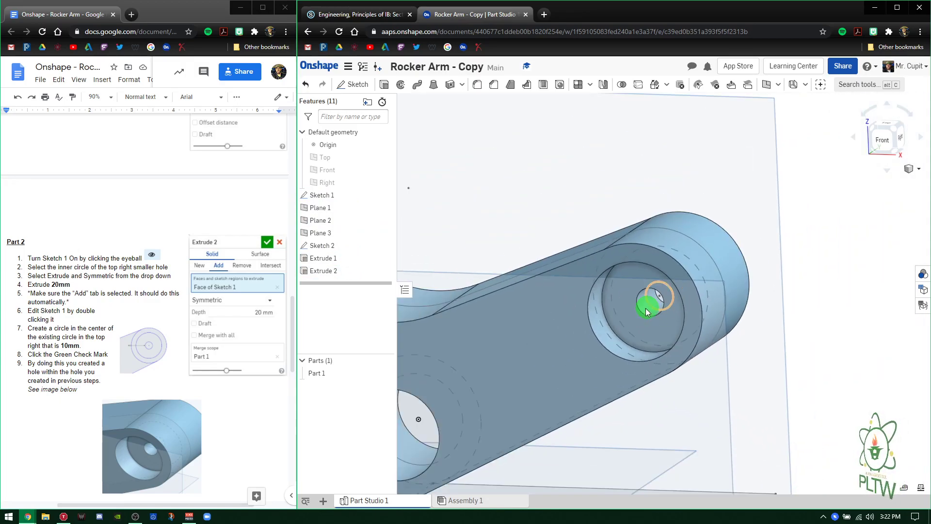
mouse_move(567, 337)
right_down()
mouse_move(574, 316)
mouse_move(568, 325)
right_up()
click(86, 355)
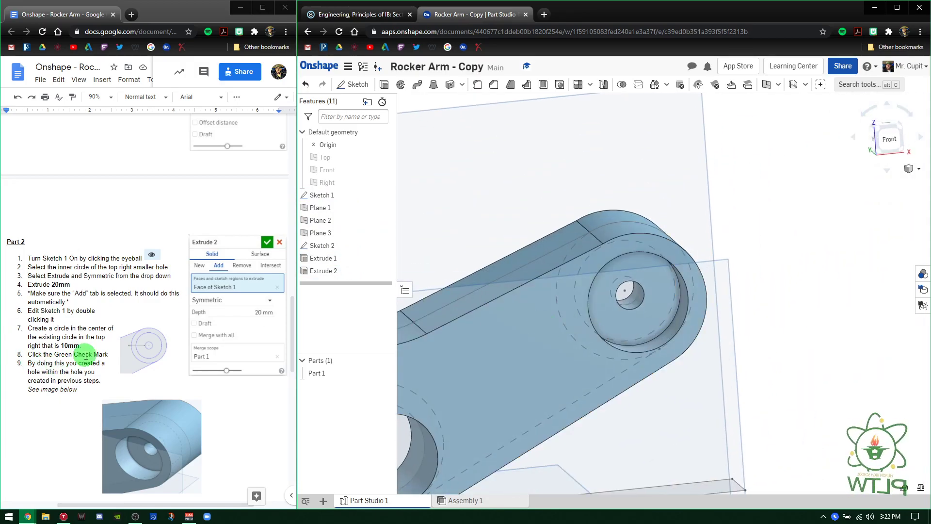
scroll(92, 368, down, 3)
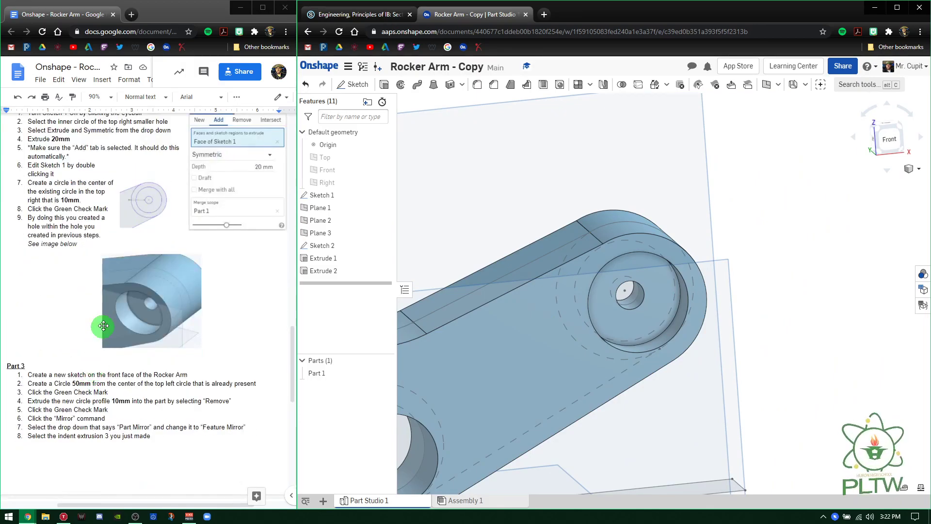
scroll(77, 385, down, 2)
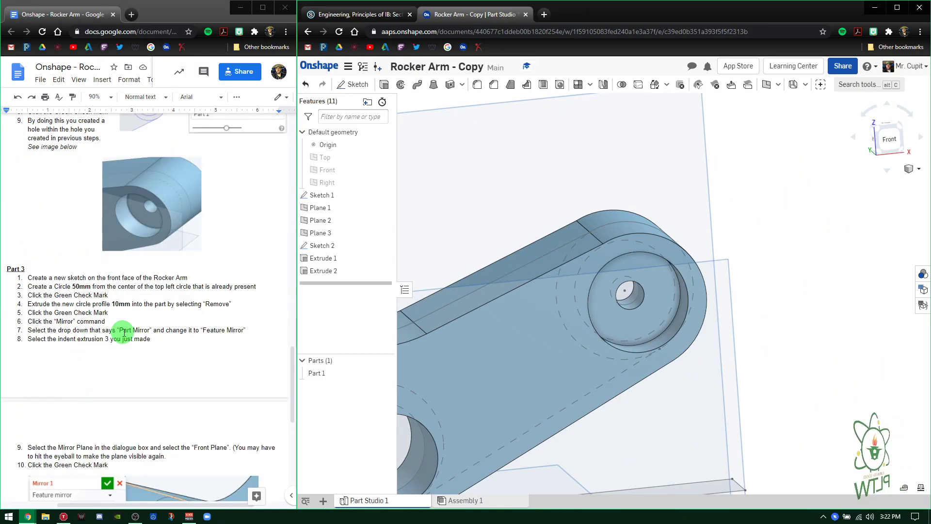
Create a new sketch on the front face of the rocker arm
click(889, 139)
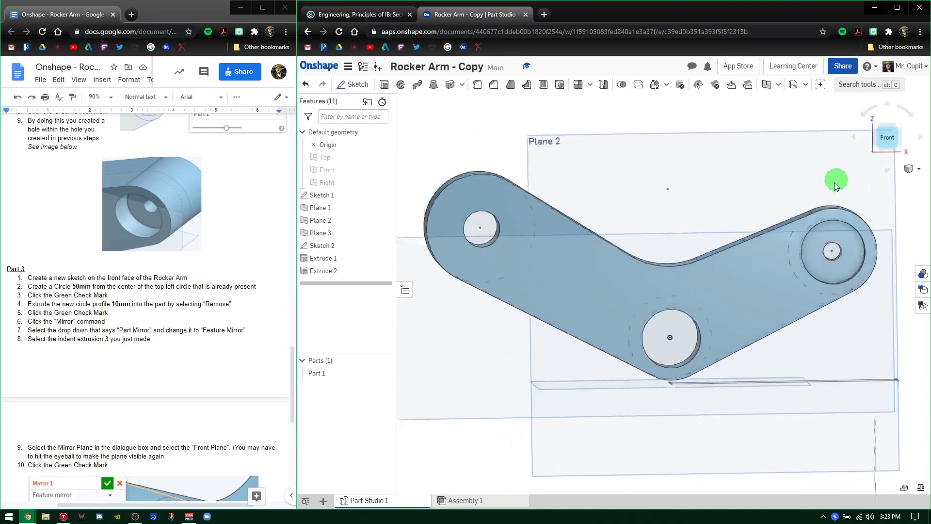
click(352, 84)
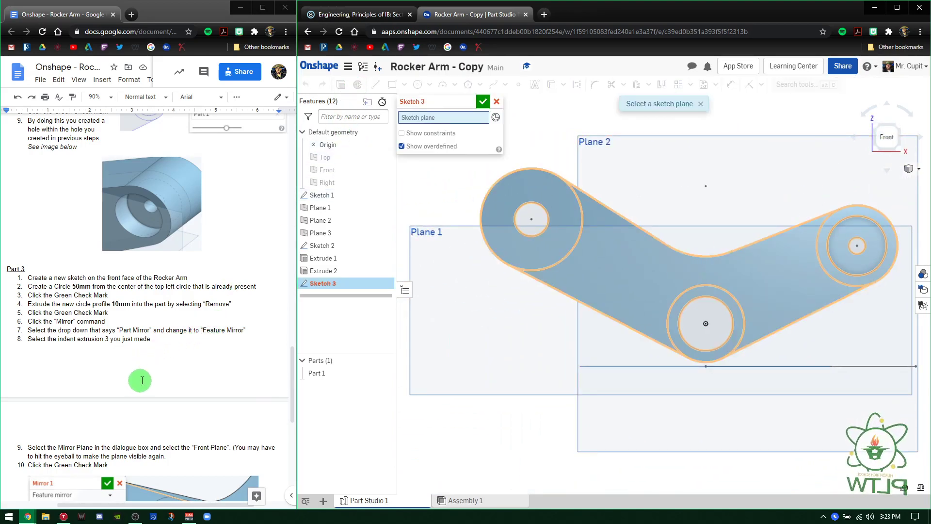
scroll(143, 380, down, 3)
scroll(167, 330, up, 1)
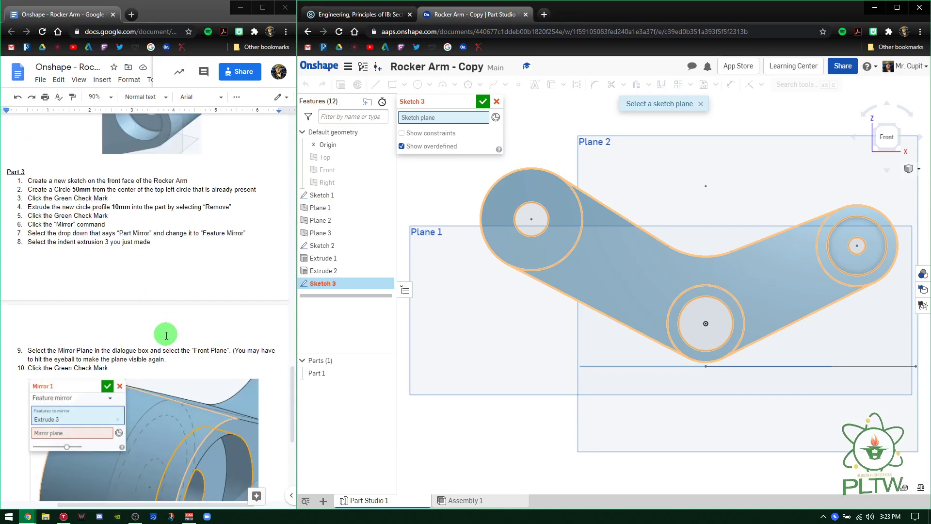
scroll(167, 335, up, 1)
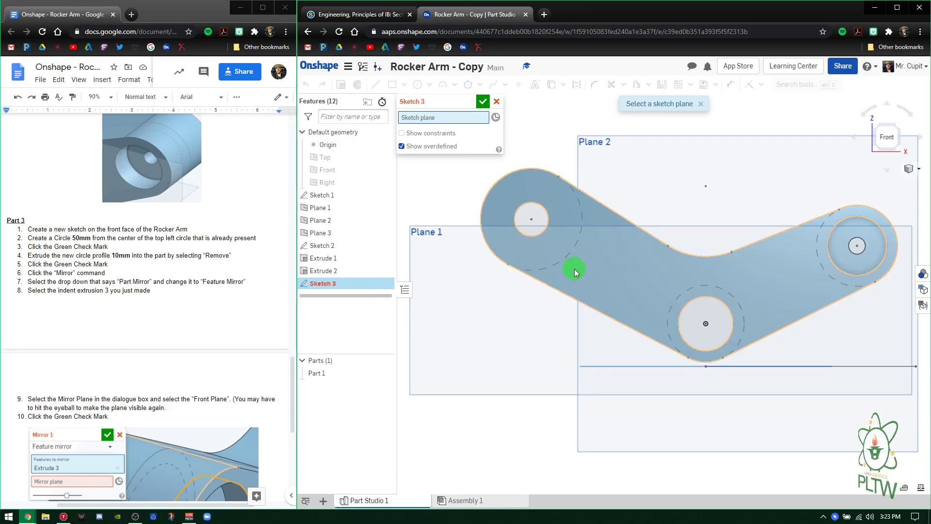
key(shift+7)
click(609, 259)
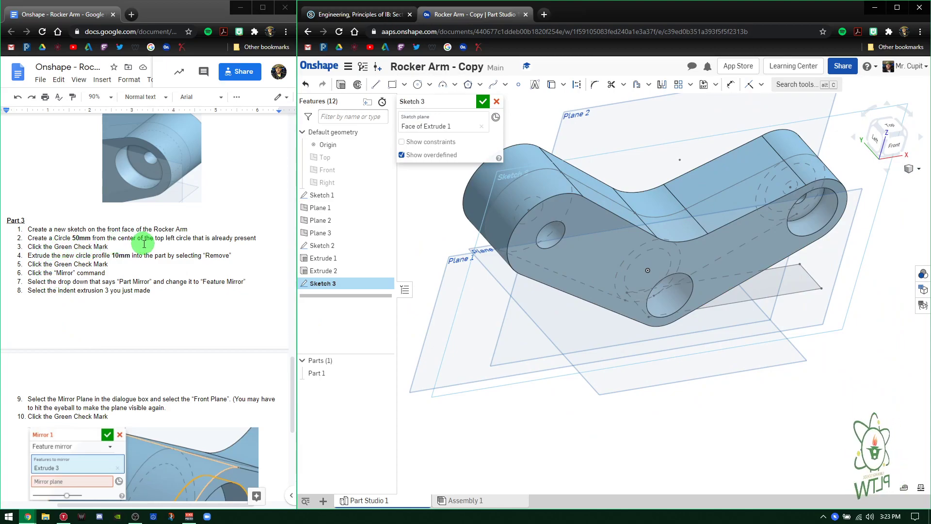
Sketch a 50 mm diameter circle centred on the rocker arm's upper-left hole and accept the sketch
click(894, 147)
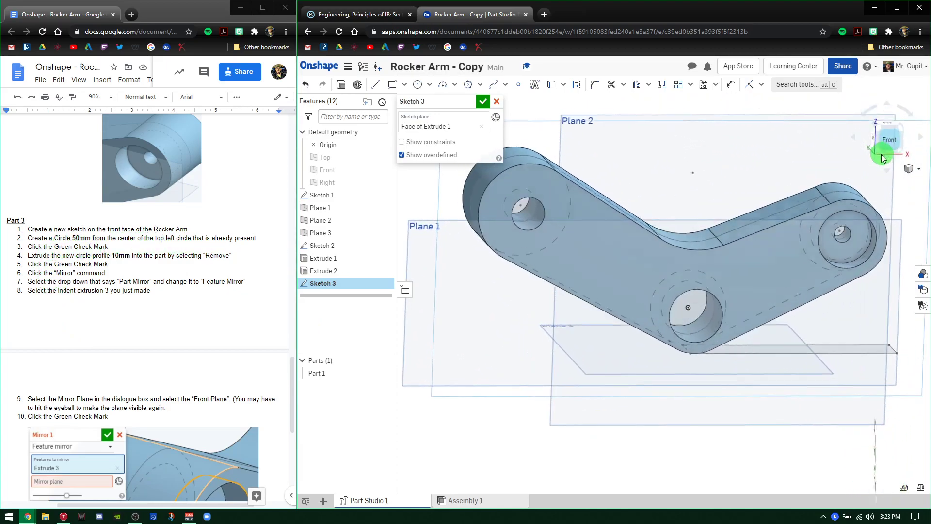
click(417, 84)
click(531, 220)
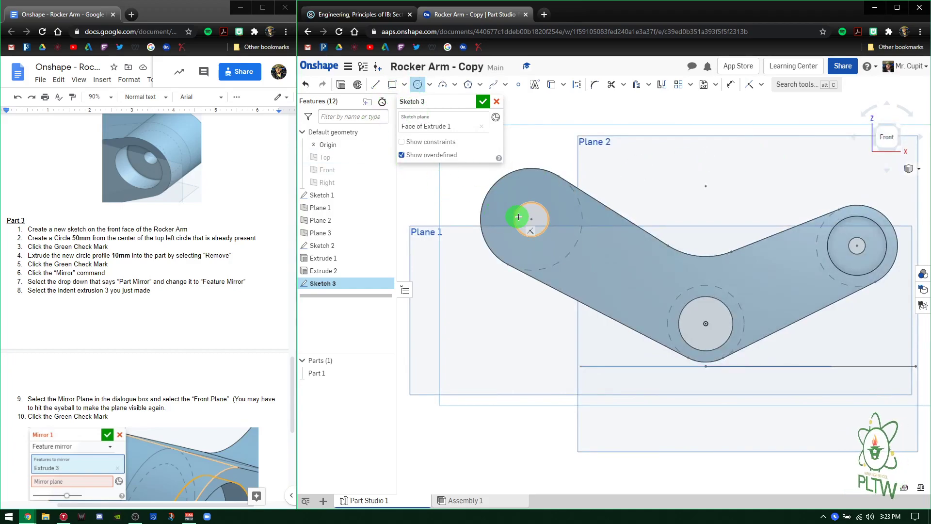
click(544, 185)
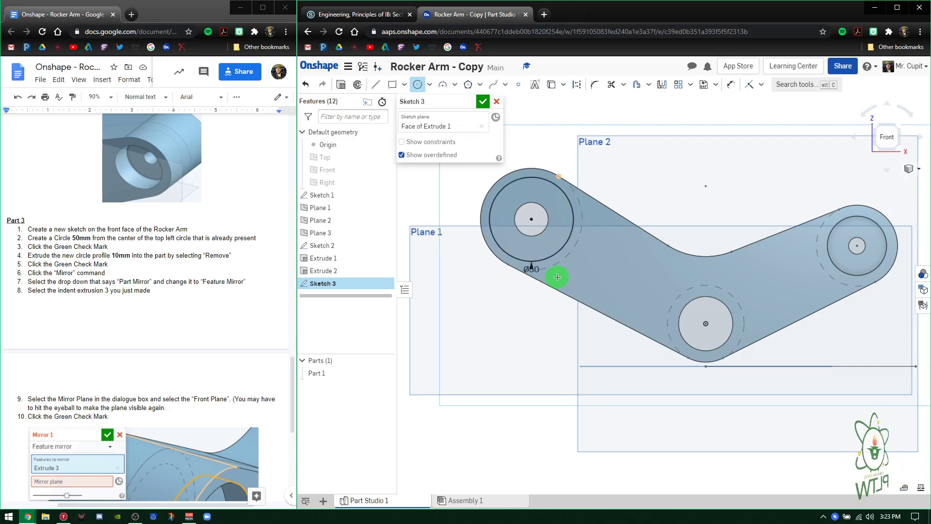
key(shift+7)
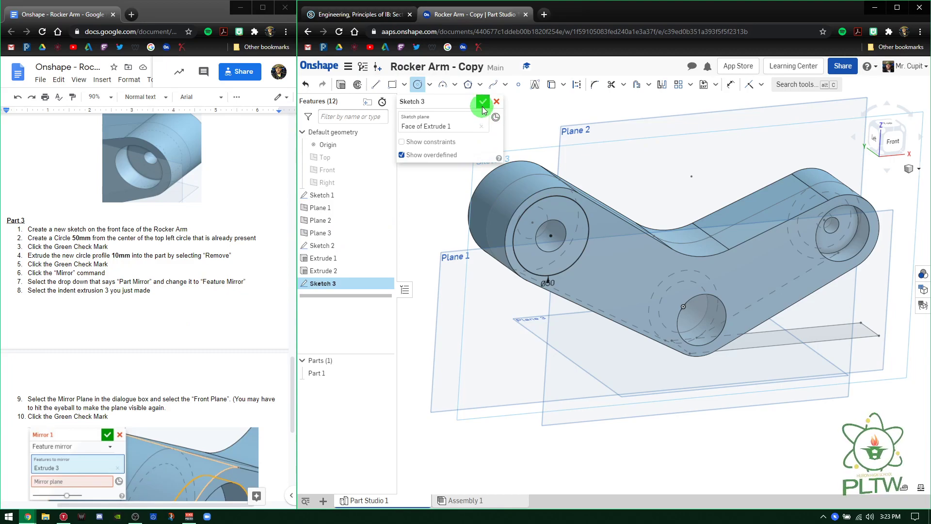
click(482, 105)
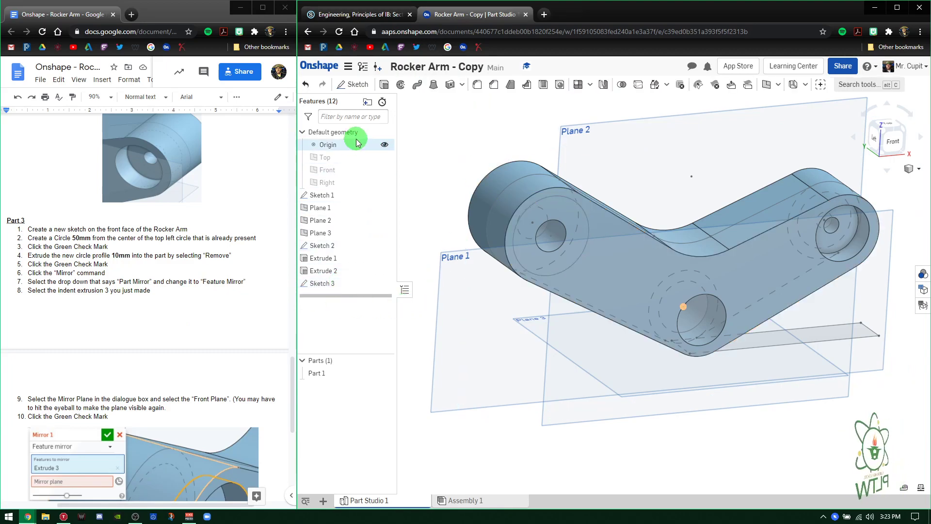
Extrude the ring between the new circle and the hole 10 mm into the part as a Remove operation
click(384, 85)
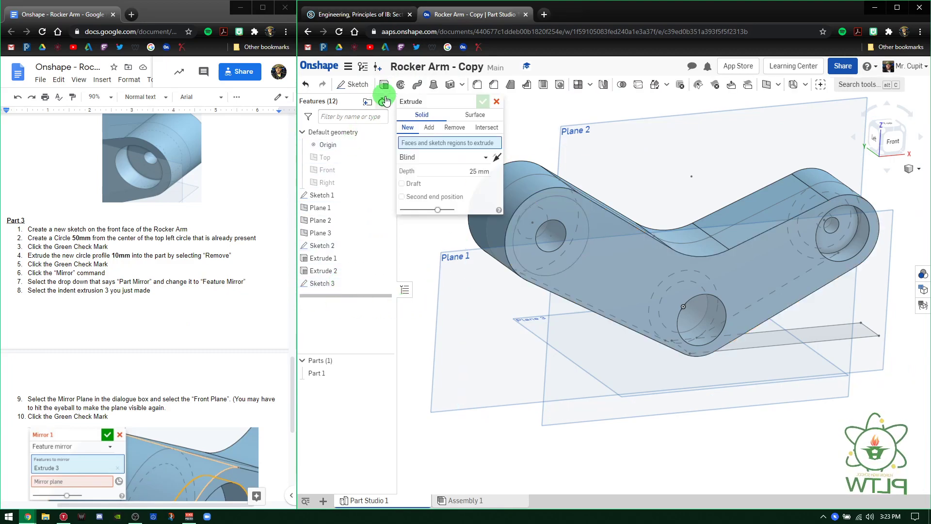
click(533, 227)
right_drag(523, 265, 624, 303)
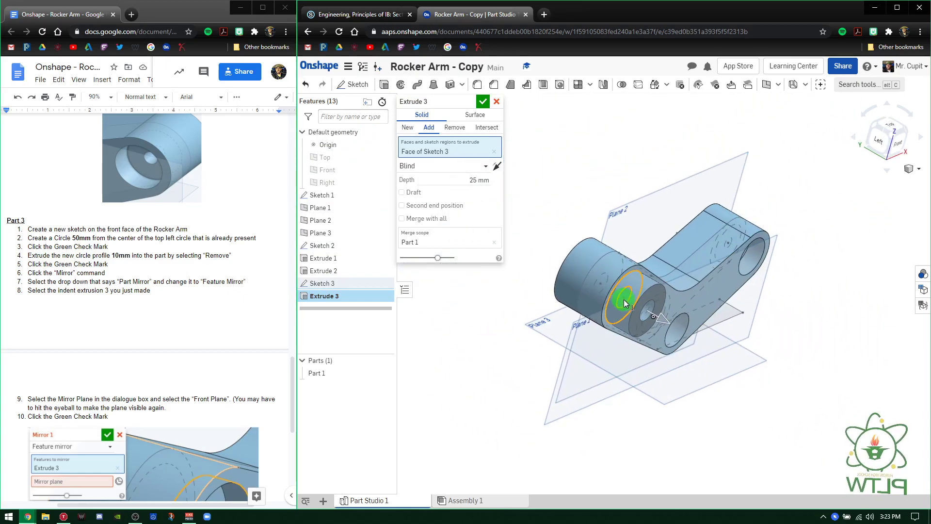
scroll(624, 303, up, 5)
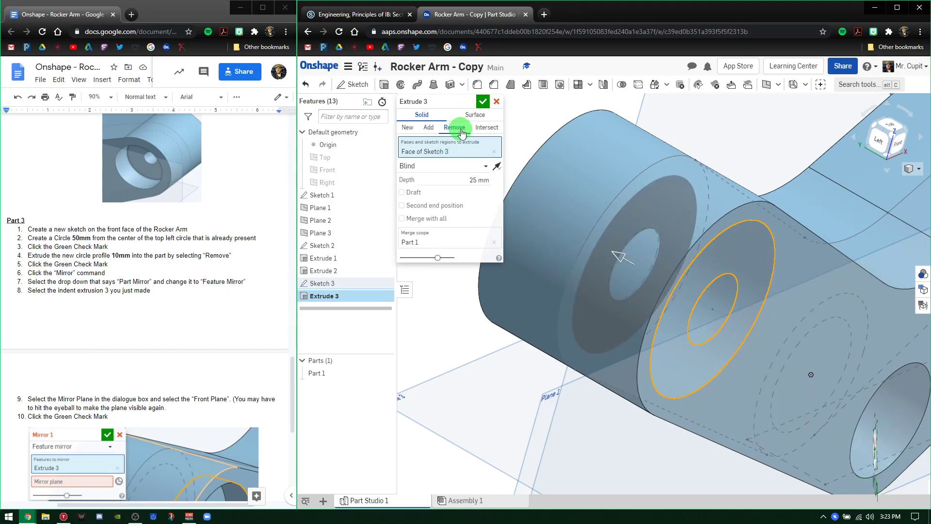
right_drag(600, 321, 605, 322)
click(475, 180)
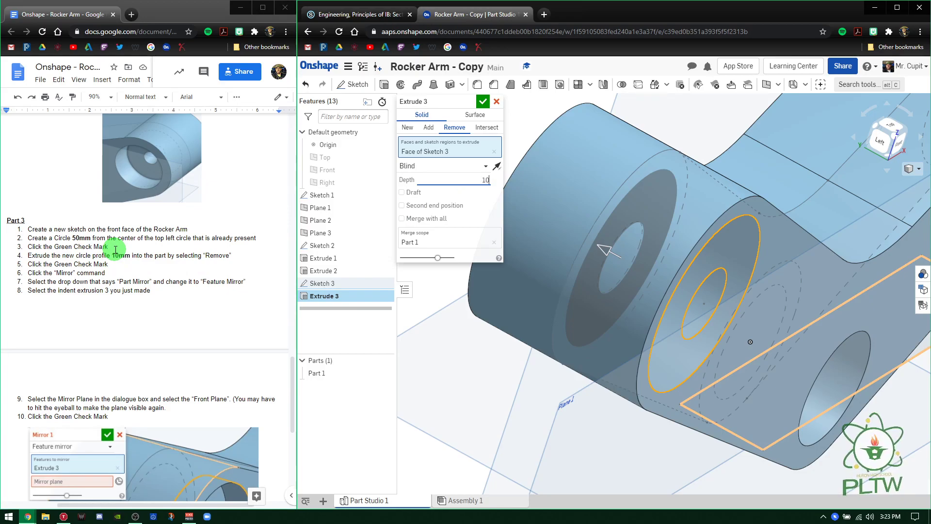
key(Return)
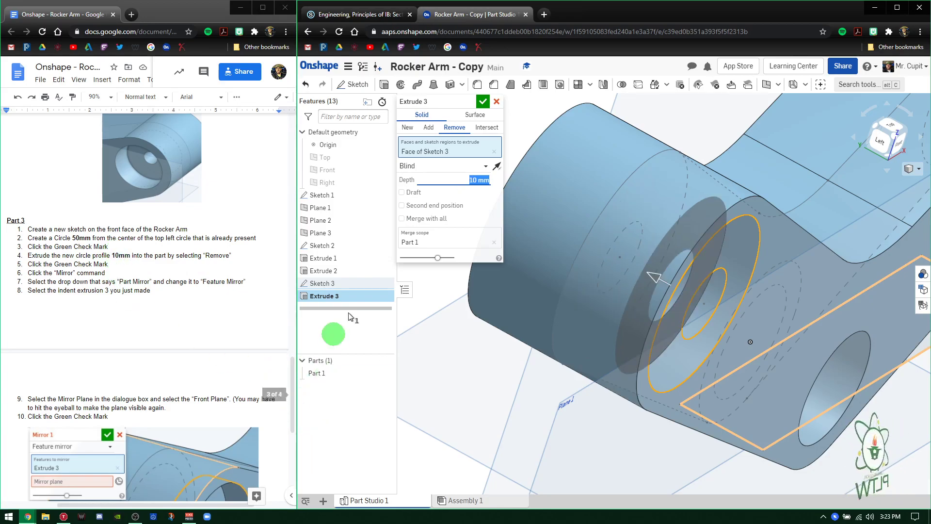
click(483, 101)
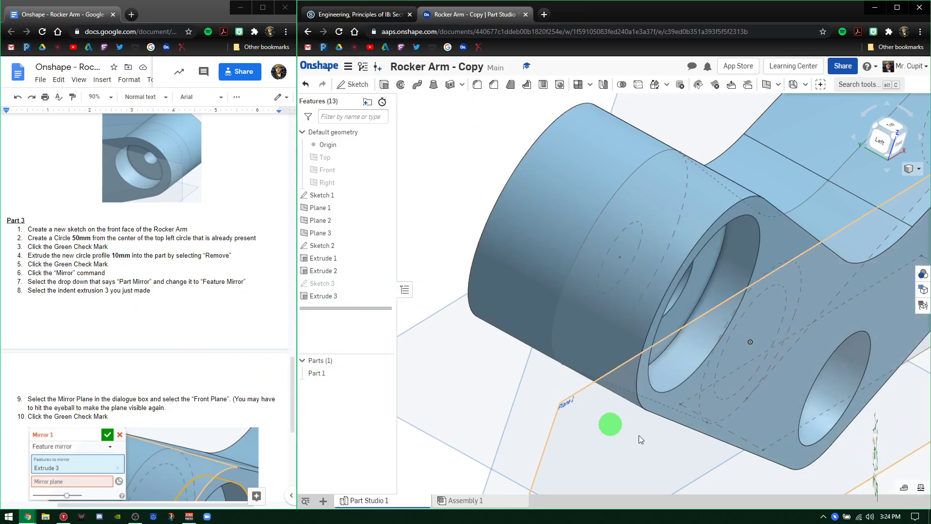
Start a Mirror of type Feature mirror and choose the new circular indent, Extrude 3, as the feature to mirror
right_drag(590, 315, 698, 289)
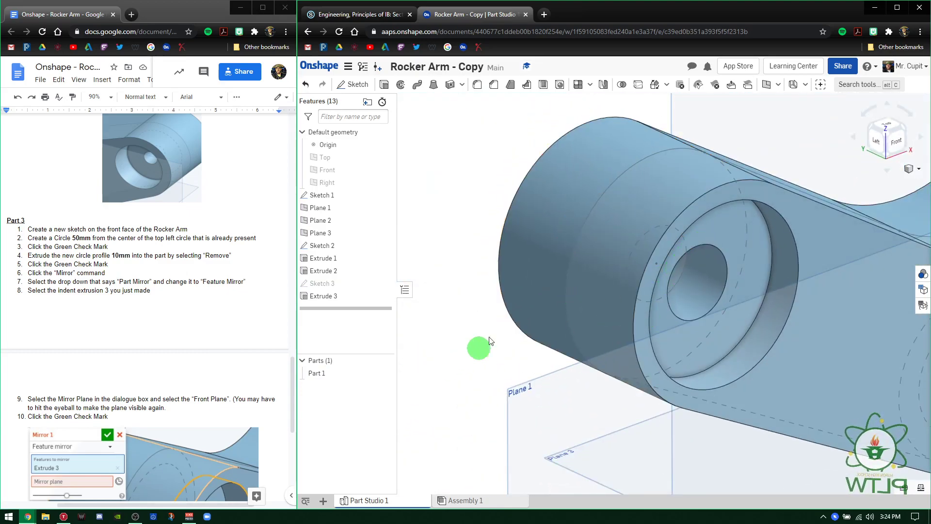
middle_drag(582, 280, 505, 308)
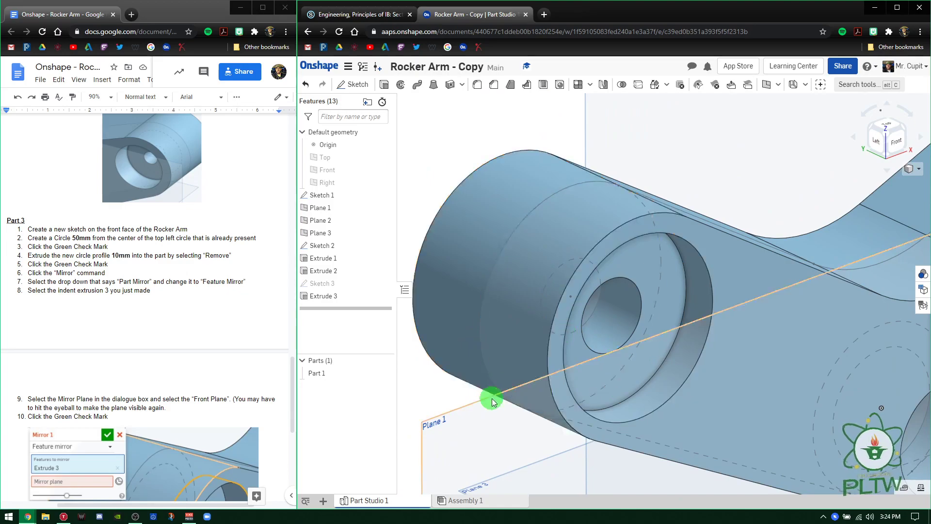
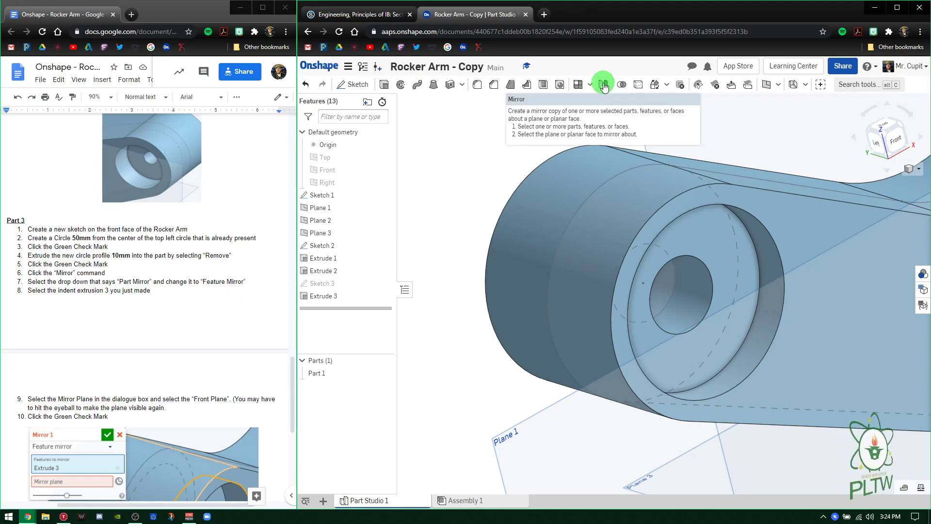
click(604, 85)
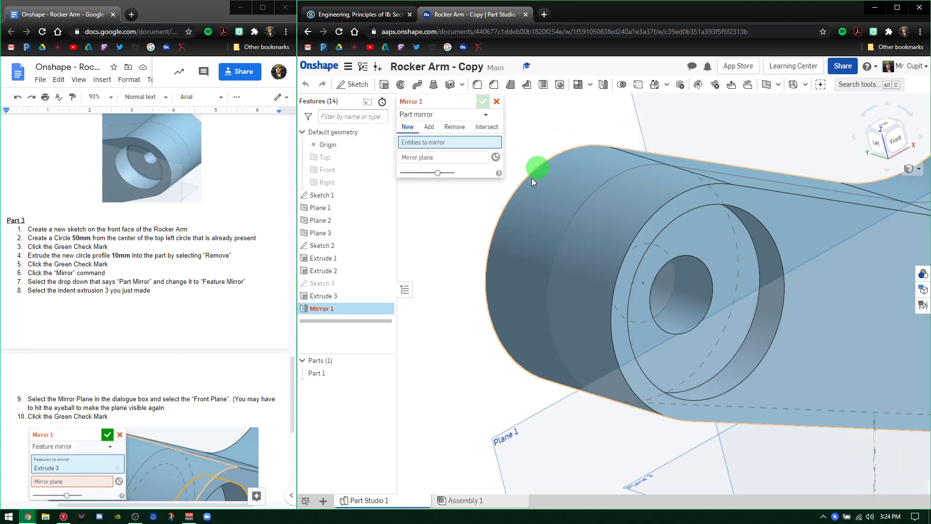
click(486, 116)
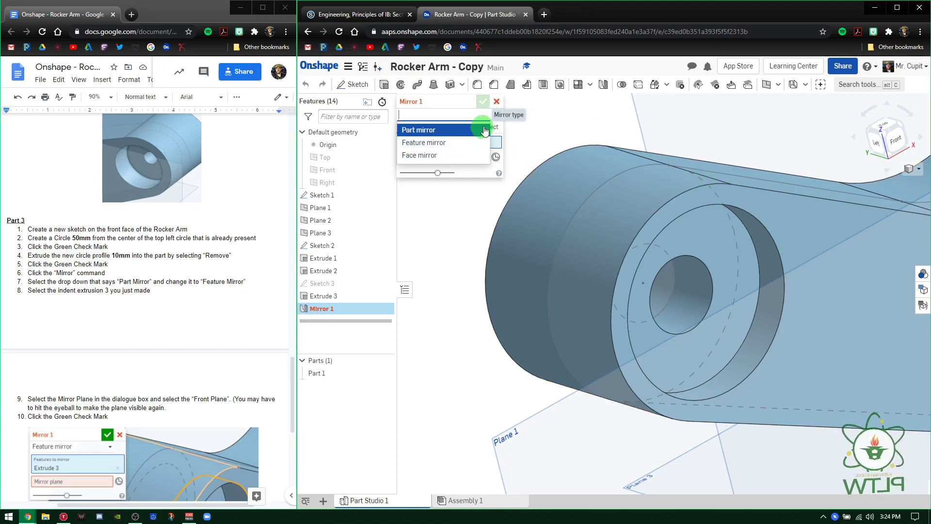
click(520, 128)
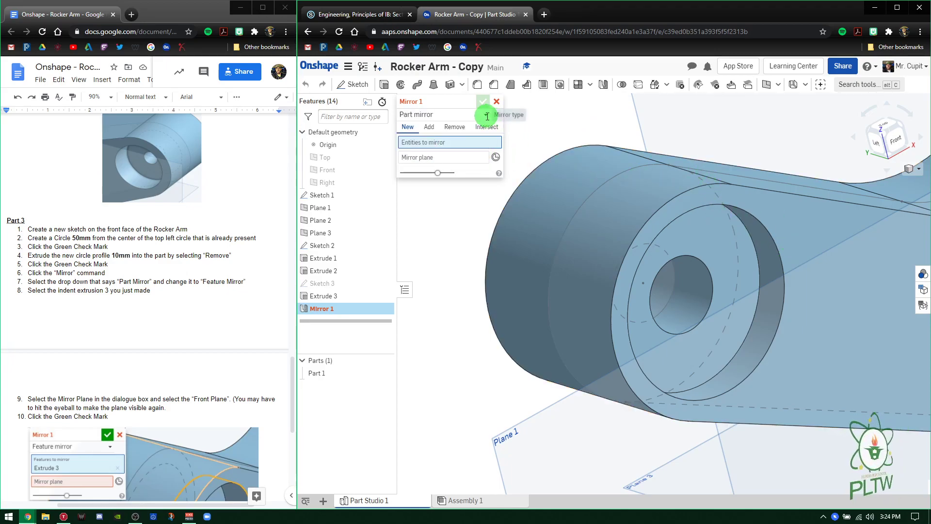
click(487, 116)
click(453, 143)
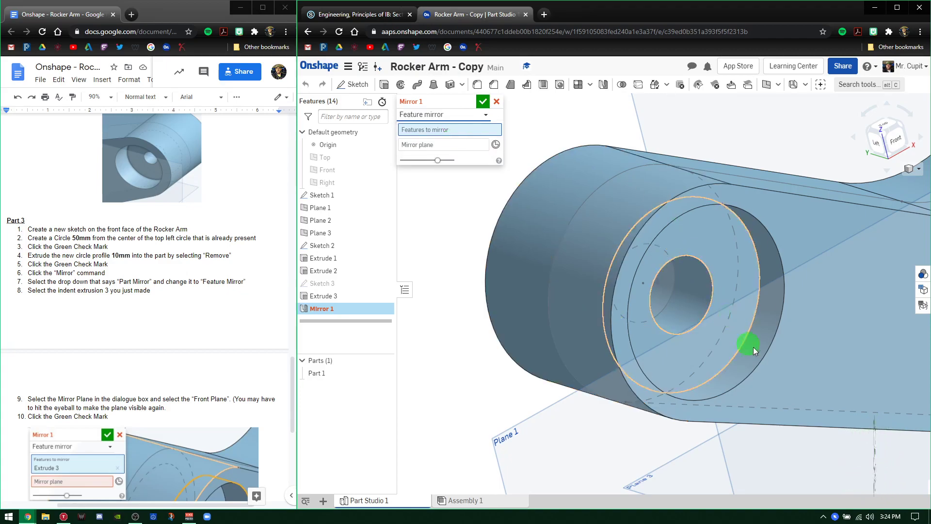
right_drag(753, 347, 657, 322)
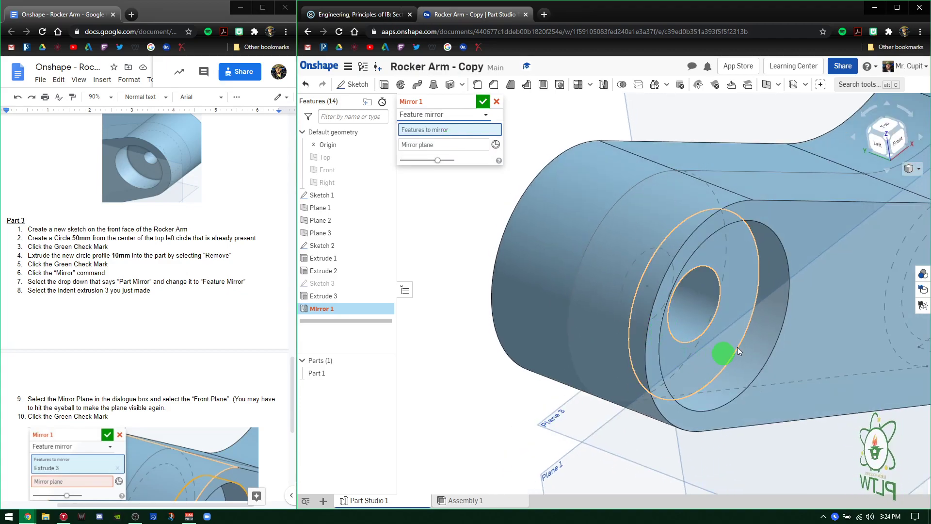
right_drag(757, 331, 504, 349)
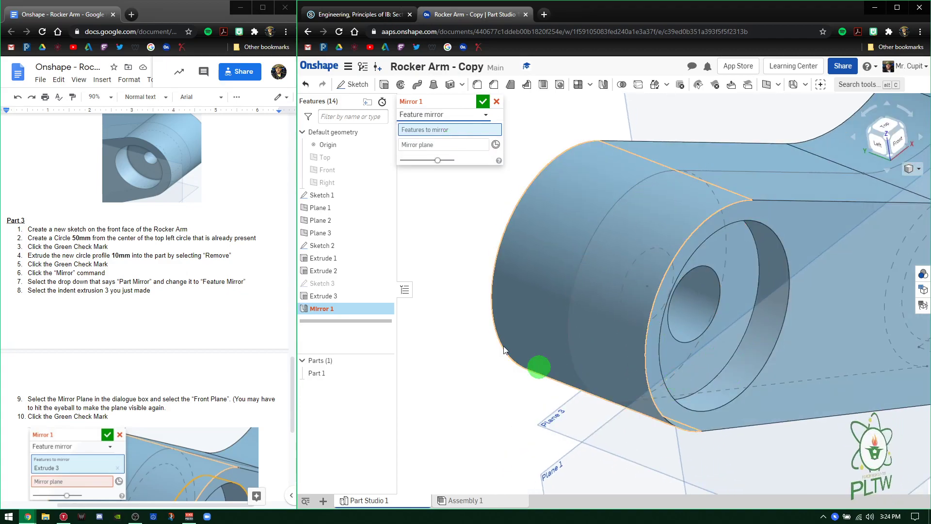
click(767, 309)
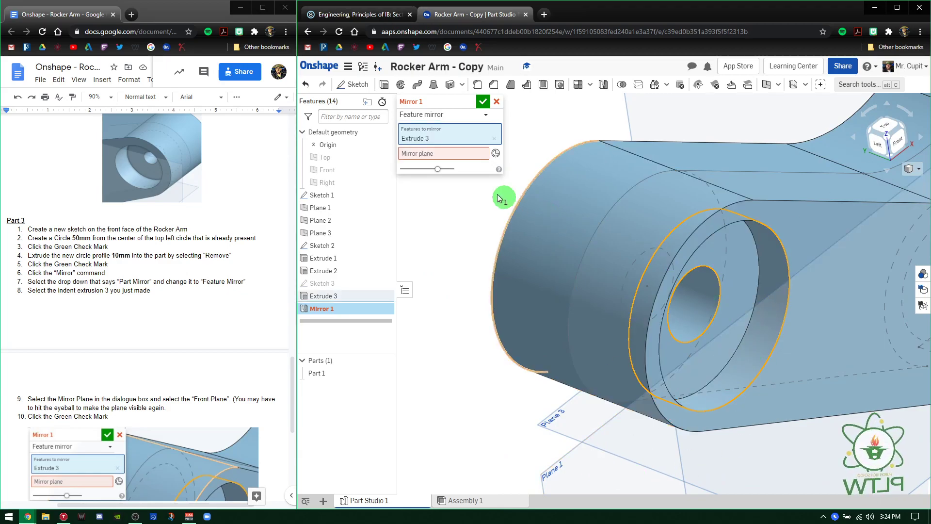
Make the Front plane visible, use it as the mirror plane for the indent, and accept the mirror
scroll(561, 284, down, 5)
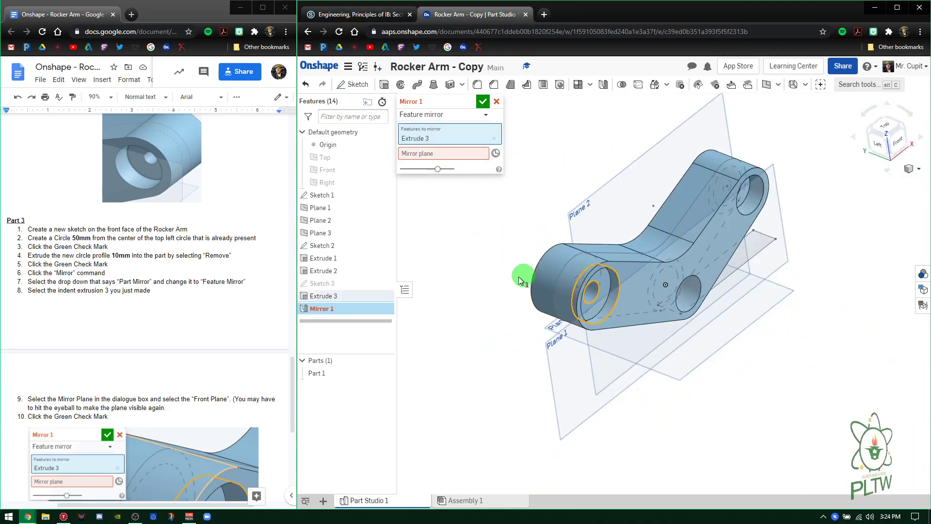
right_drag(493, 376, 512, 377)
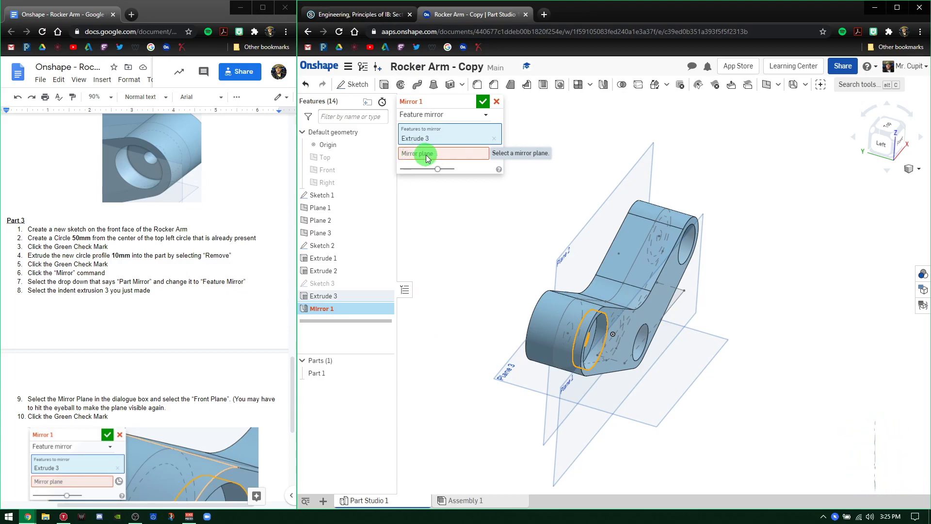
click(385, 171)
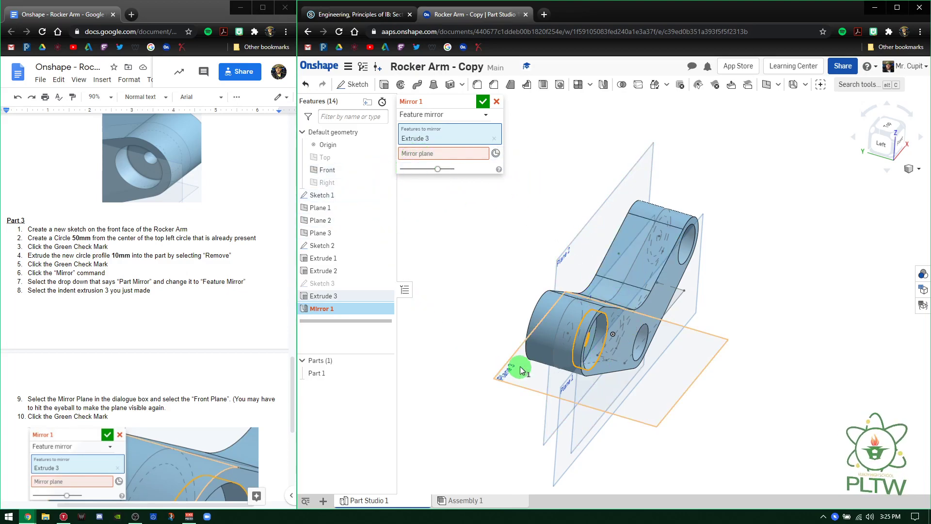
scroll(618, 289, up, 3)
scroll(618, 289, up, 5)
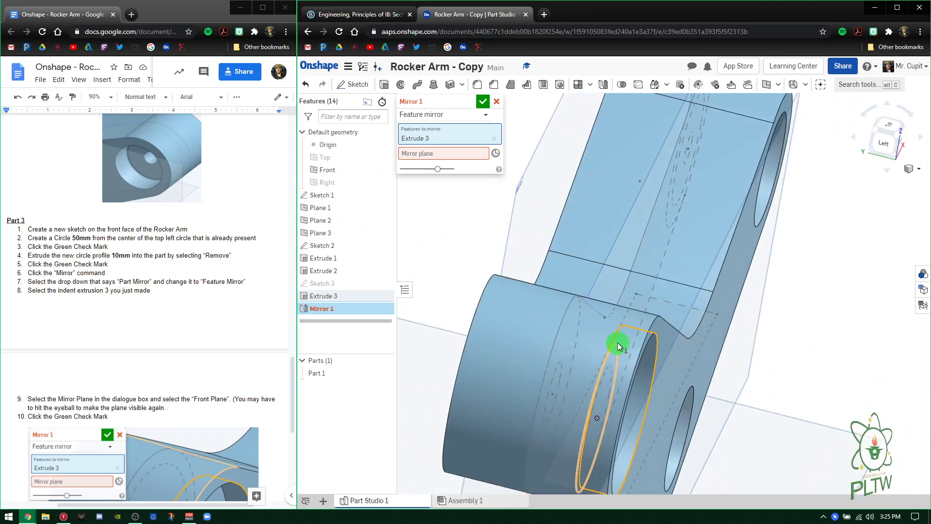
mouse_move(617, 343)
right_down()
mouse_move(632, 332)
mouse_move(618, 349)
right_up()
scroll(614, 330, down, 5)
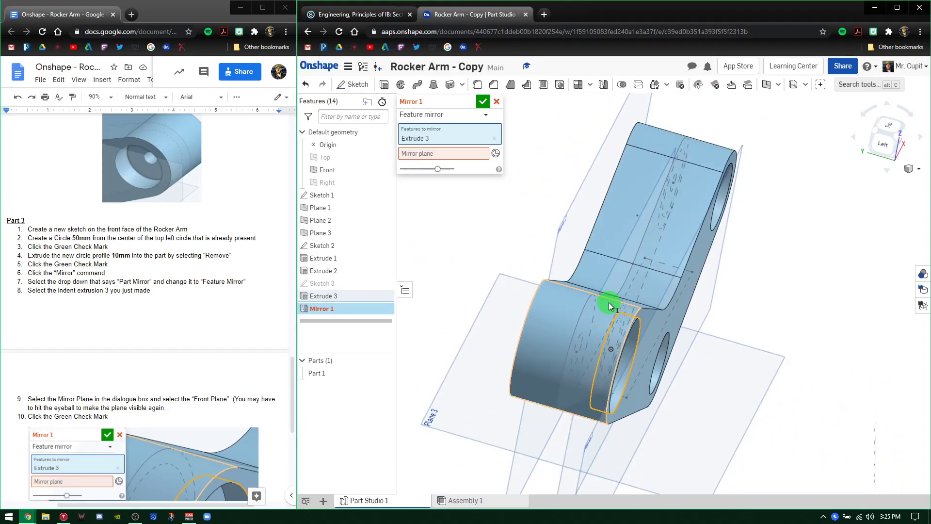
click(470, 161)
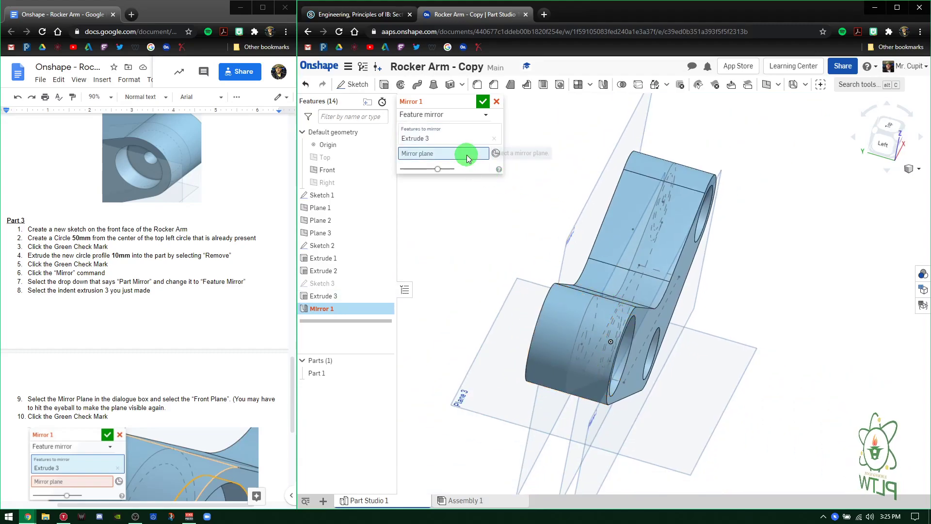
click(332, 171)
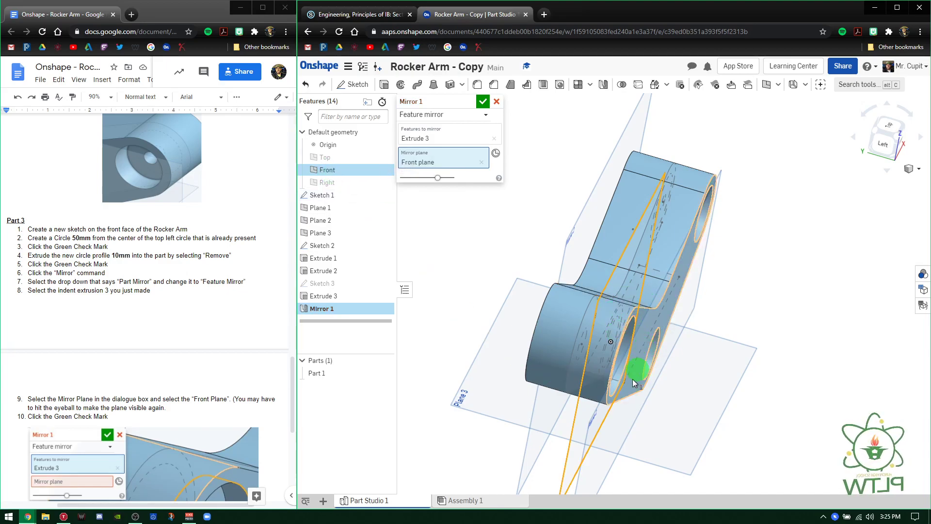
right_drag(632, 379, 613, 314)
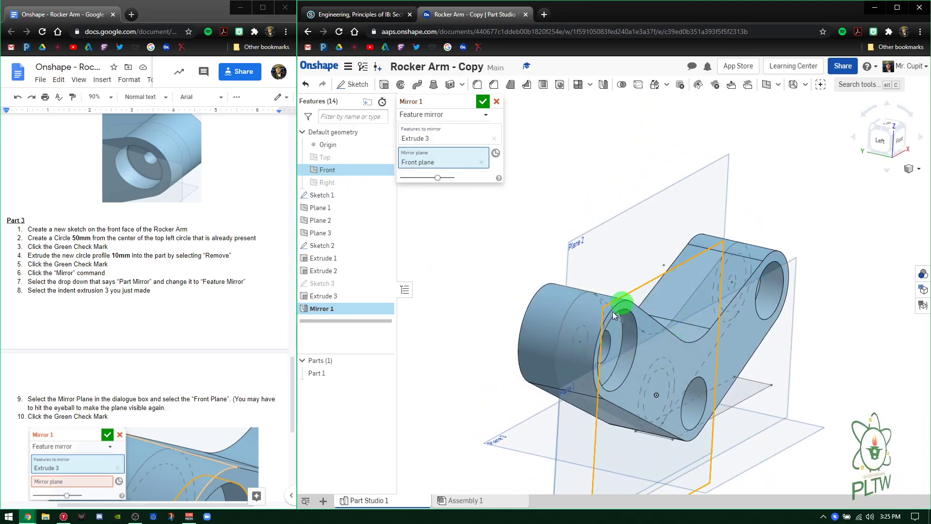
mouse_move(340, 174)
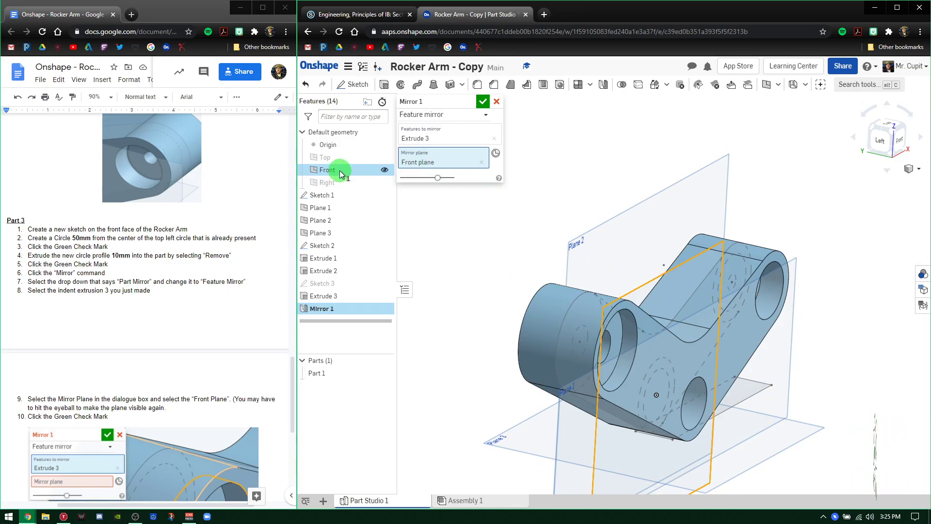
click(483, 101)
Examine the indents on both faces of the rocker arm and compare them with the Part 3 mirror instructions
right_drag(516, 327, 544, 338)
scroll(586, 312, up, 3)
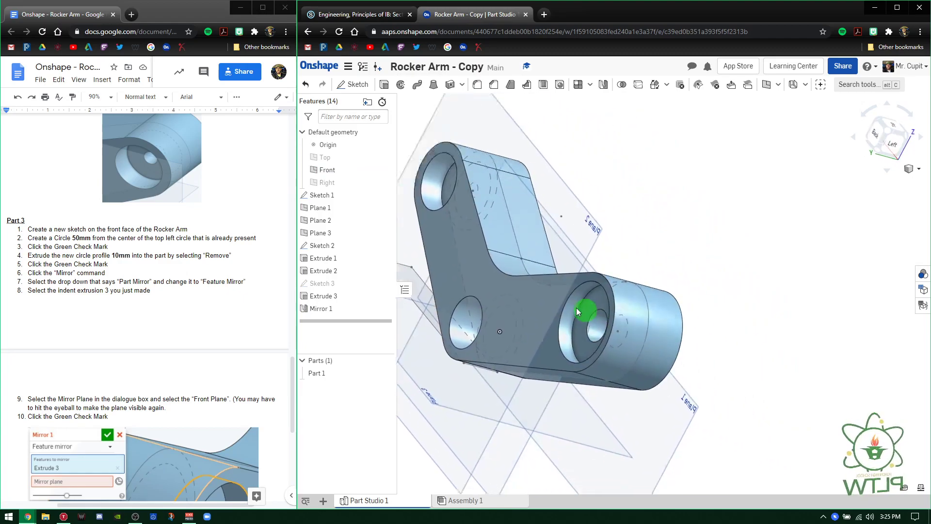
scroll(603, 291, down, 2)
scroll(548, 298, up, 5)
scroll(548, 299, up, 2)
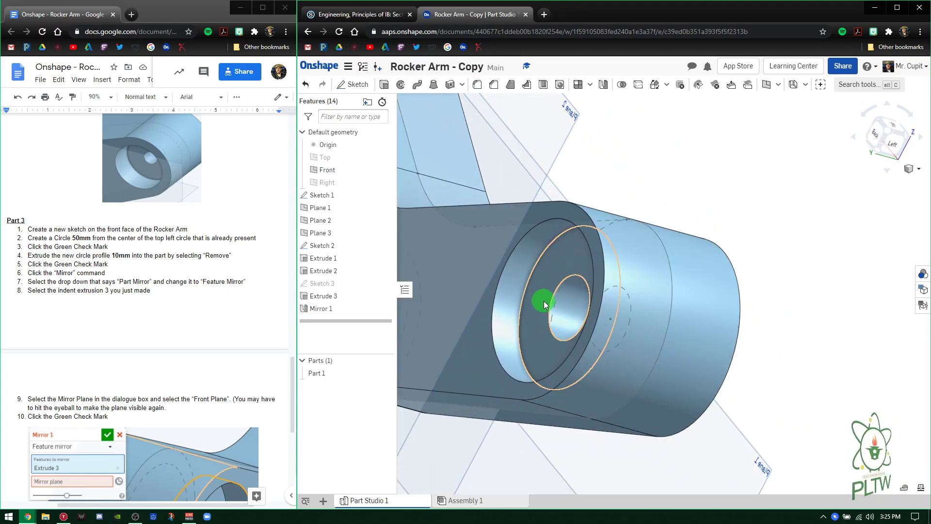
right_drag(623, 336, 498, 220)
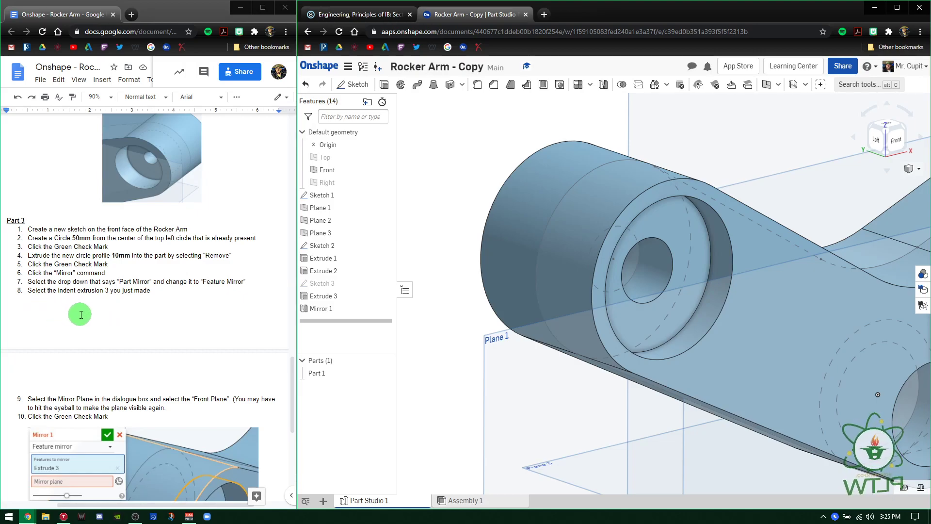
scroll(88, 316, down, 1)
scroll(88, 319, down, 3)
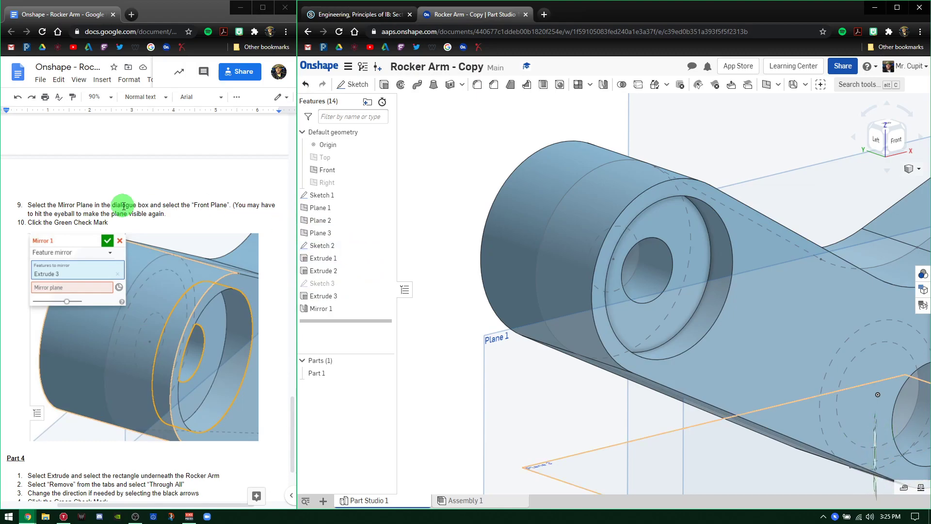
scroll(128, 205, up, 3)
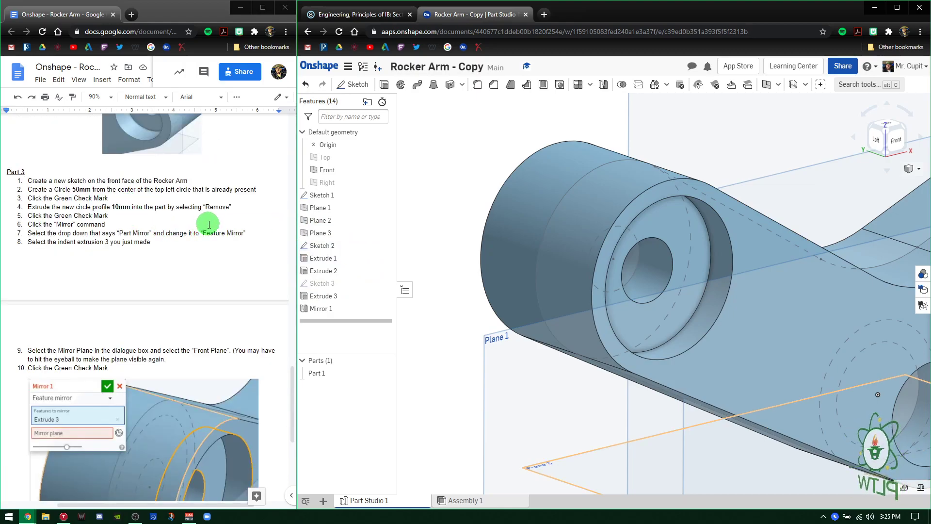
Read the Part 4 instructions for the remove extrusion and inside fillets, checking back against the end of Part 3
scroll(183, 386, down, 6)
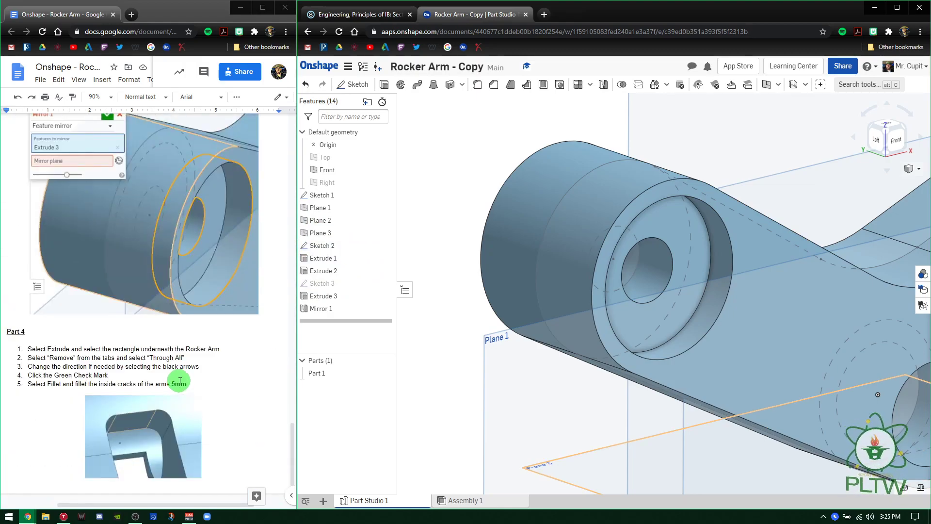
scroll(507, 286, down, 5)
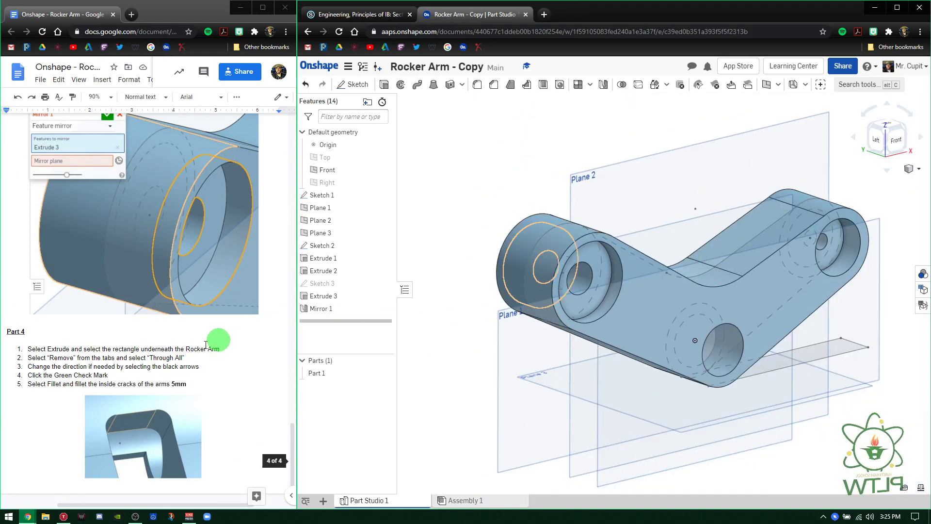
scroll(205, 345, up, 4)
scroll(181, 351, up, 1)
scroll(181, 351, down, 5)
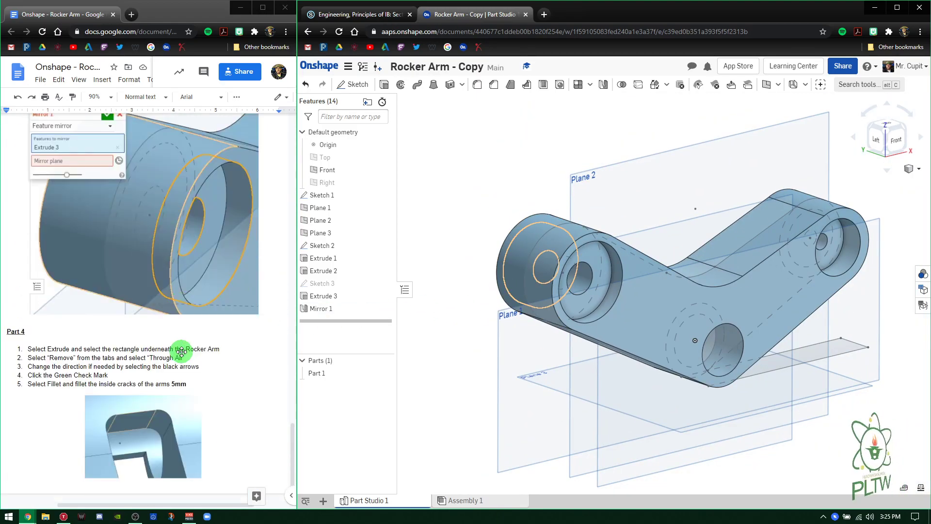
scroll(183, 353, up, 4)
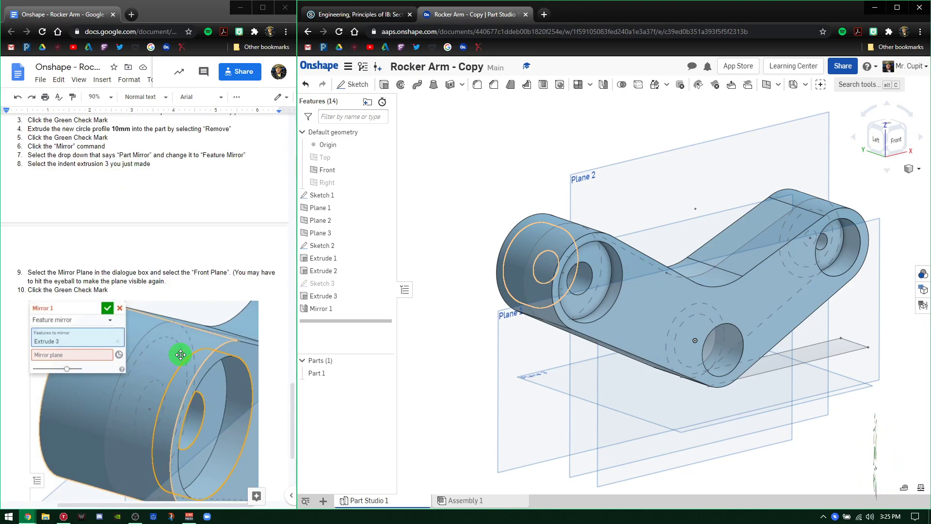
scroll(180, 357, down, 4)
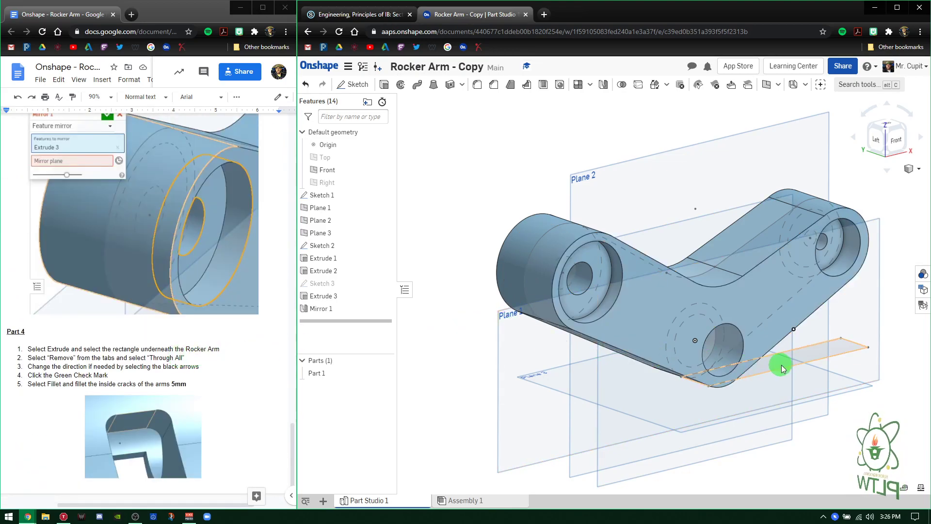
Start an extrusion of the rectangle underneath the rocker arm and stretch it upward to a depth of 135 mm
right_drag(816, 359, 708, 332)
scroll(717, 350, up, 3)
scroll(705, 333, down, 3)
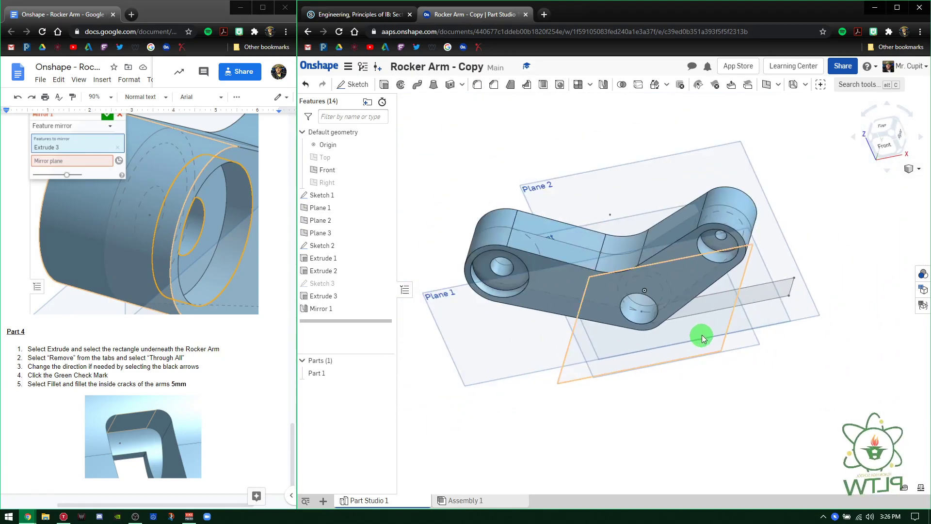
click(883, 148)
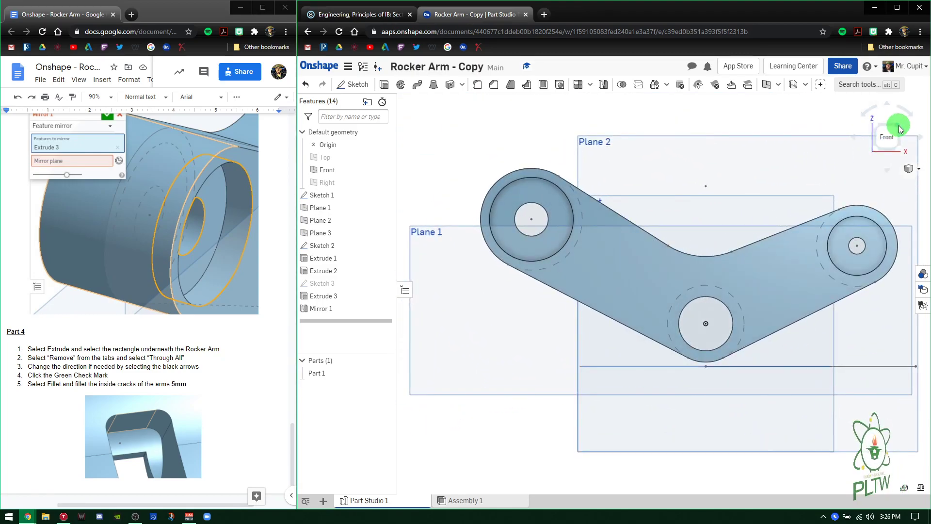
click(899, 128)
right_drag(760, 409, 393, 153)
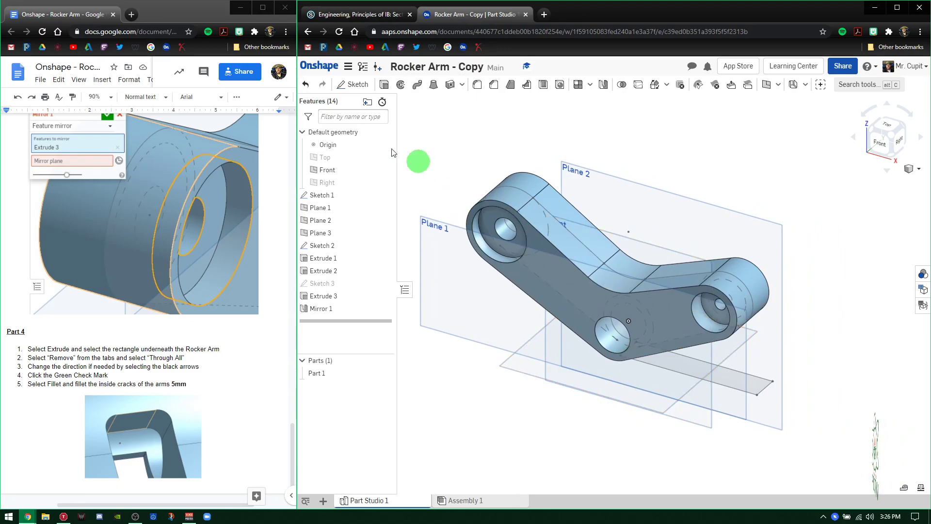
click(384, 85)
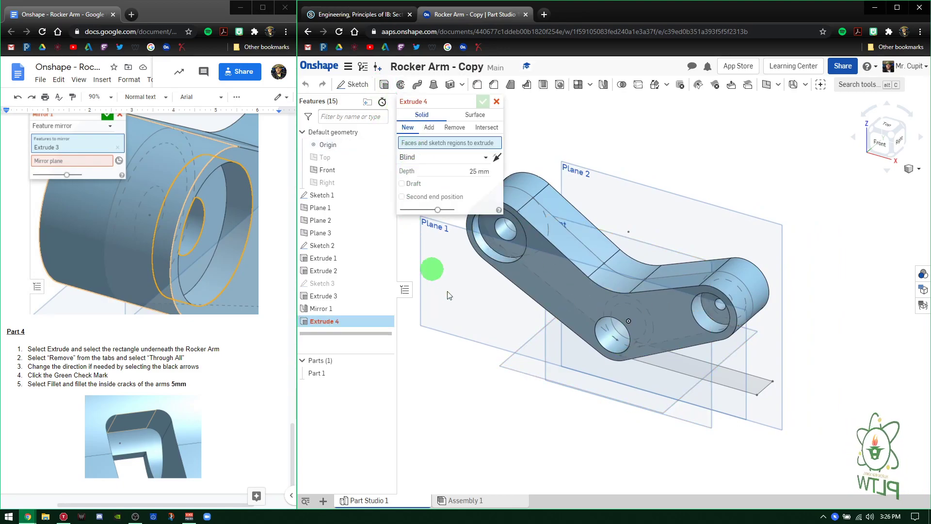
click(717, 377)
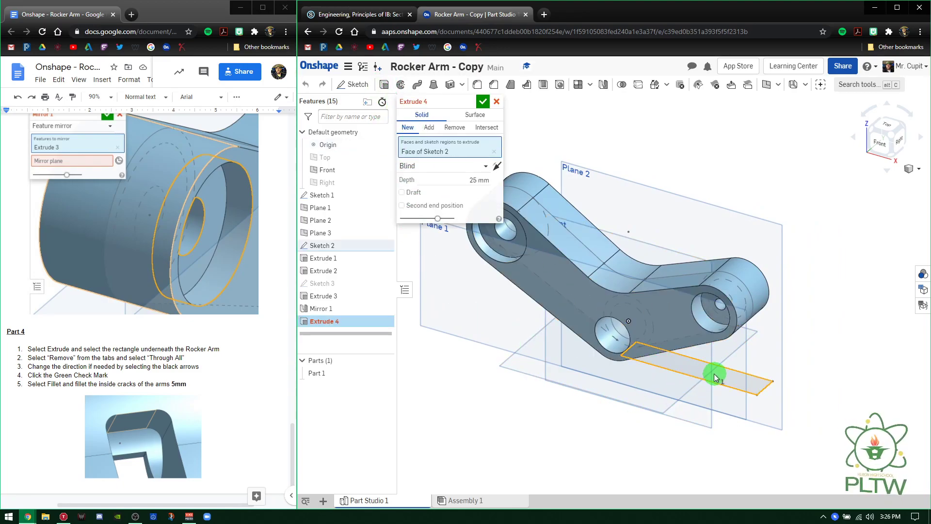
drag(696, 322, 686, 203)
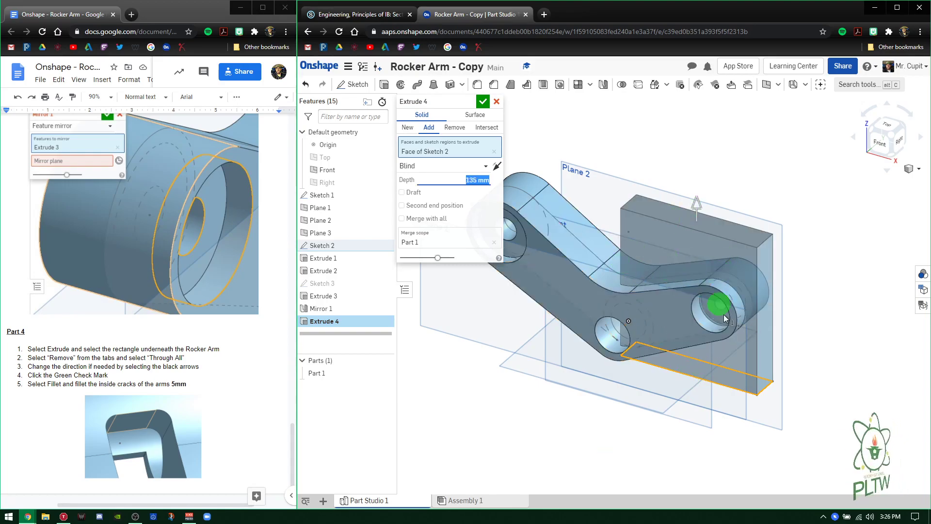
Change the rectangle's extrusion to Remove, flip its direction so it cuts through the arm, and accept it
click(454, 129)
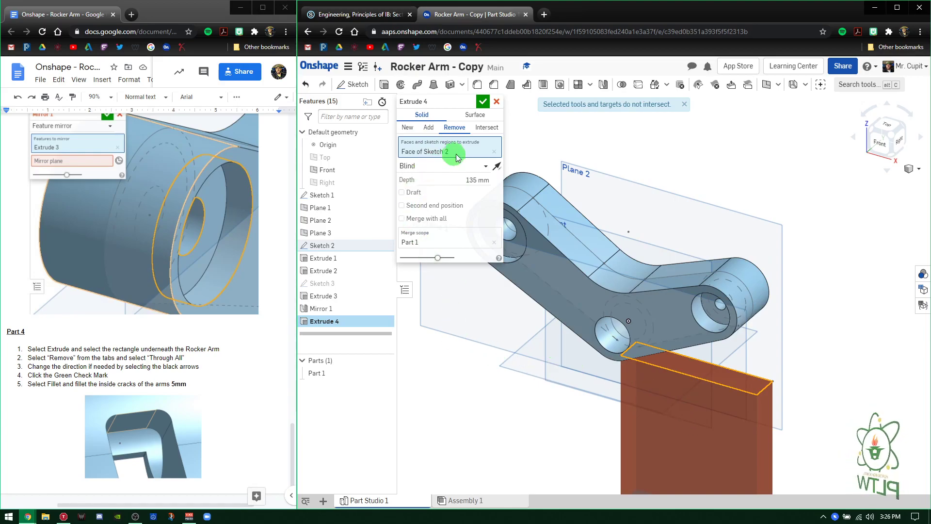
click(495, 166)
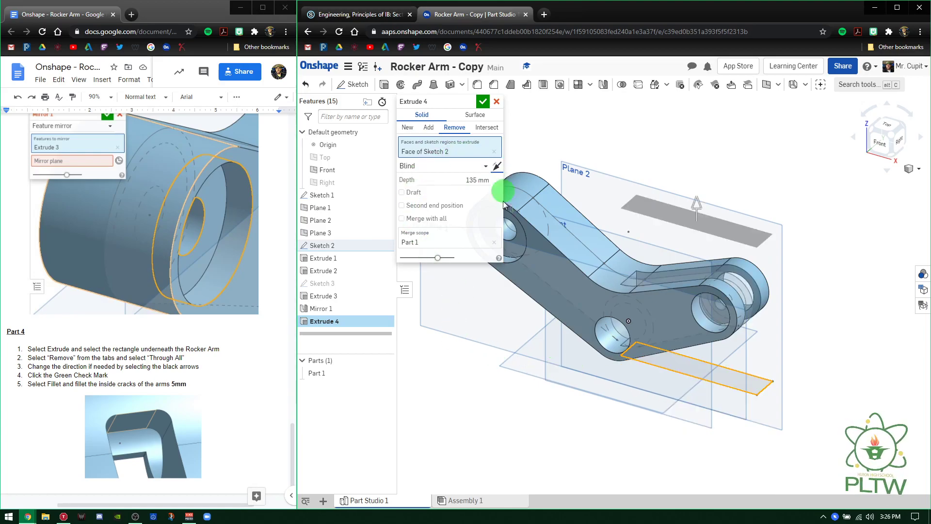
scroll(675, 272, up, 3)
right_drag(692, 284, 682, 313)
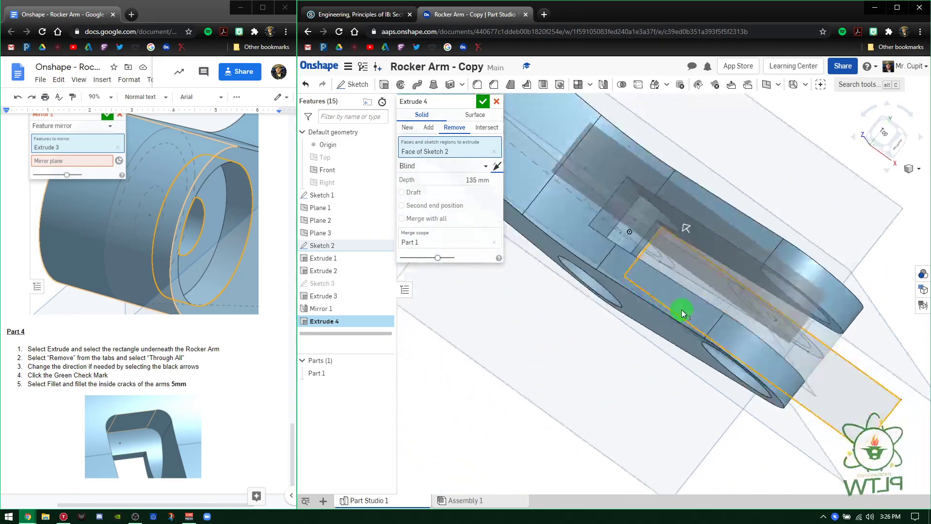
key(shift+7)
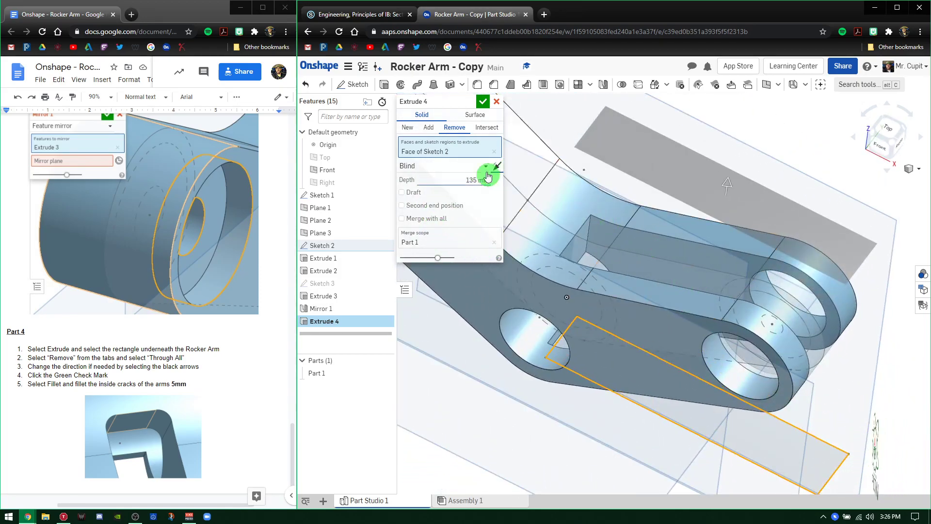
click(483, 102)
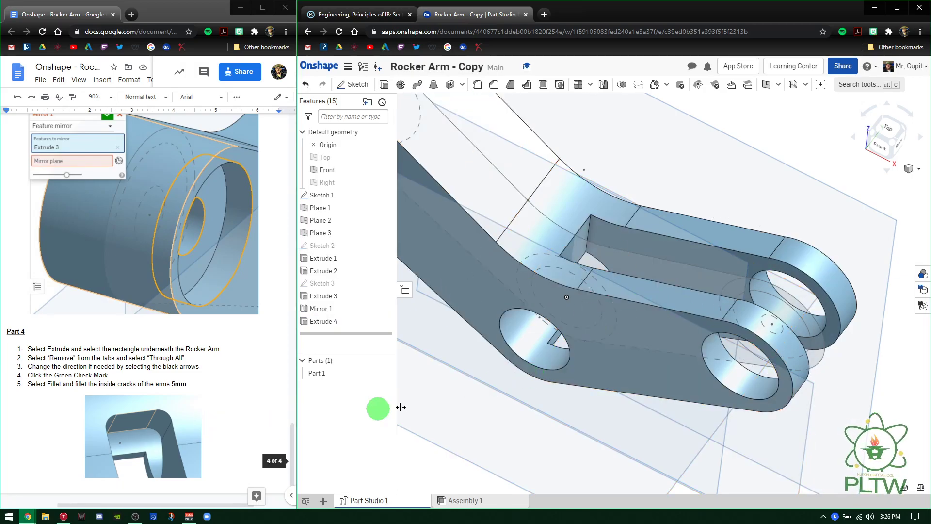
Hide the Front plane, Plane 1, Plane 2, Plane 3 and Sketch 1 so only the part is displayed
scroll(492, 383, down, 5)
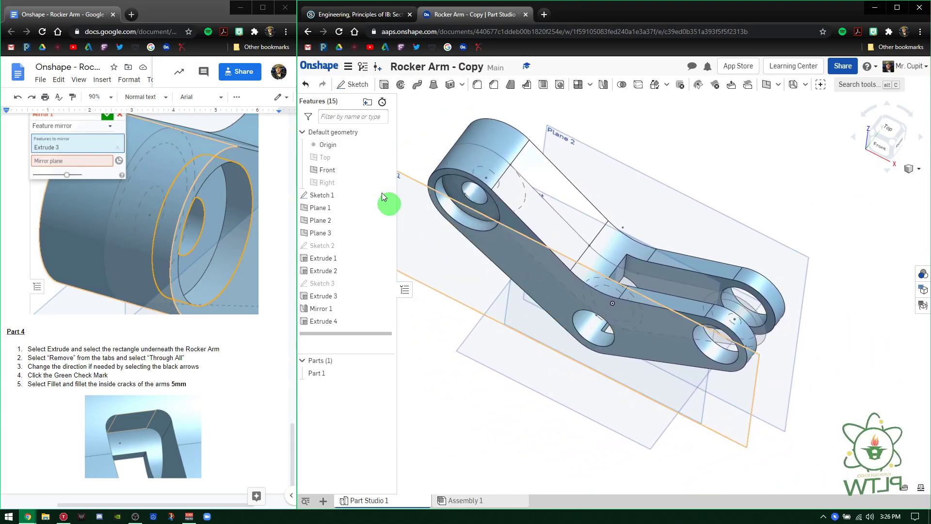
click(384, 169)
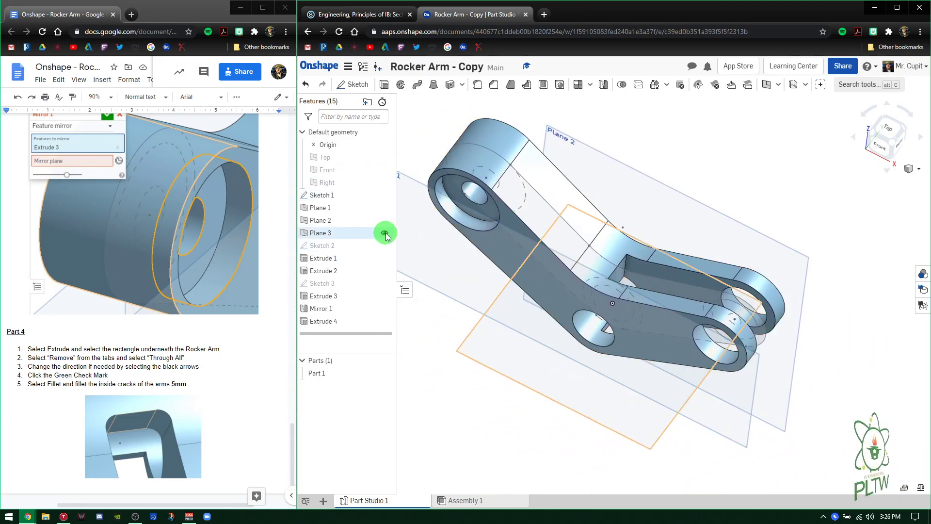
click(384, 233)
click(384, 220)
click(384, 207)
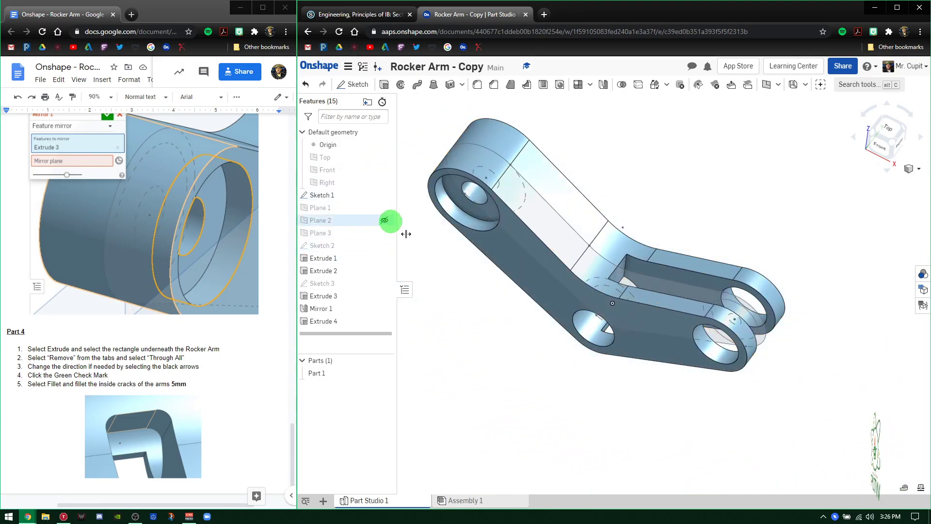
click(892, 143)
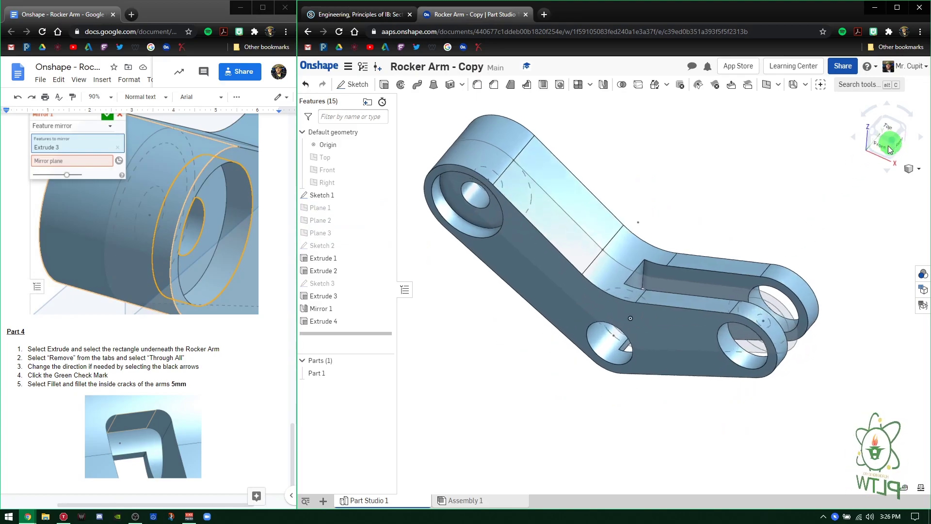
right_drag(796, 318, 708, 355)
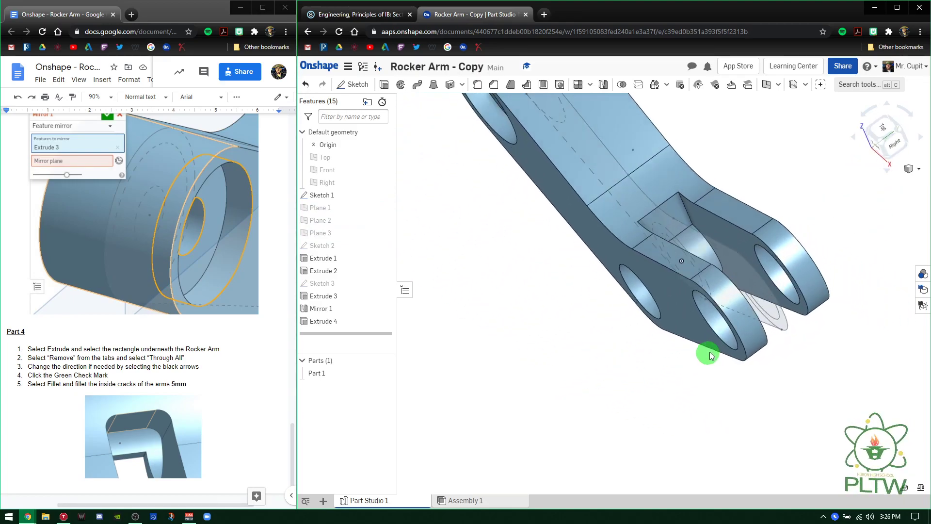
click(386, 194)
Fillet the two inside corner edges at the closed end of the slot between the arms with a 5 mm radius
mouse_move(551, 376)
right_down()
mouse_move(572, 360)
mouse_move(555, 369)
mouse_move(581, 366)
right_up()
scroll(679, 218, up, 5)
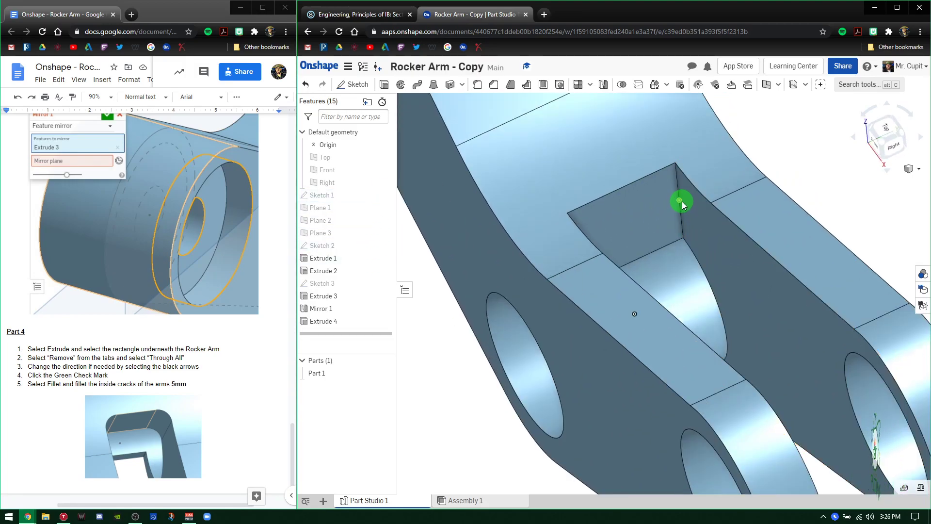
click(680, 214)
right_drag(680, 223, 645, 266)
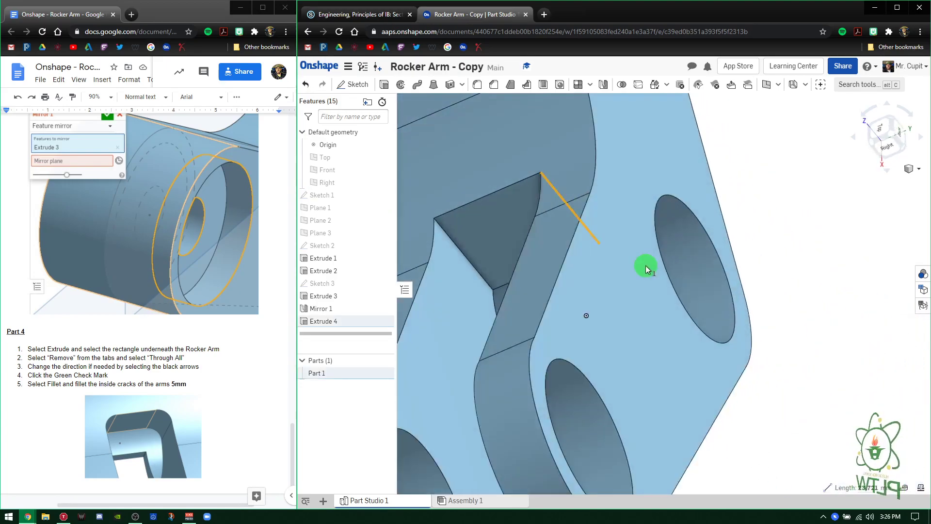
click(459, 251)
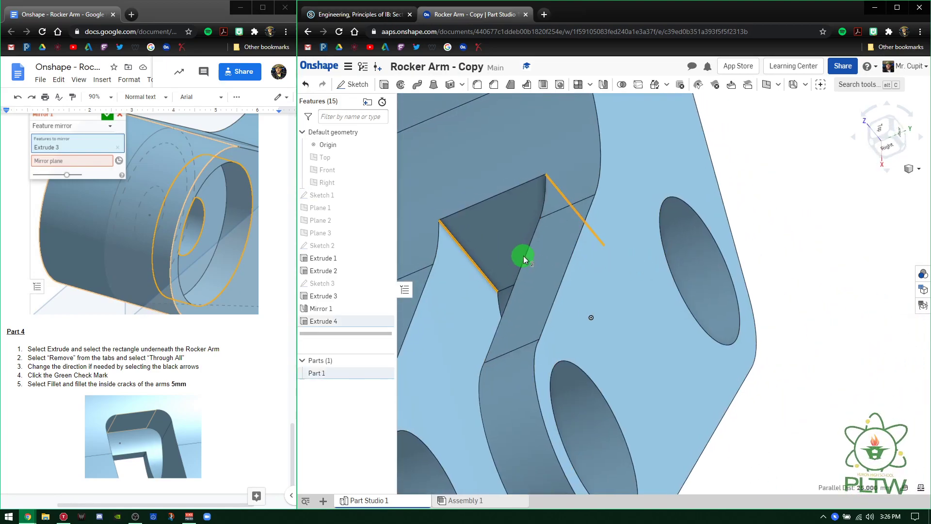
middle_drag(524, 256, 645, 273)
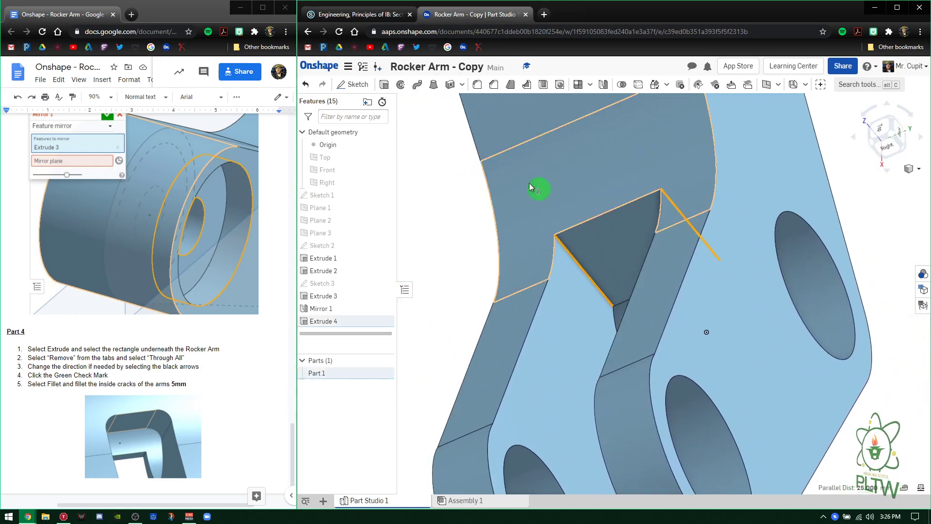
click(477, 83)
click(480, 184)
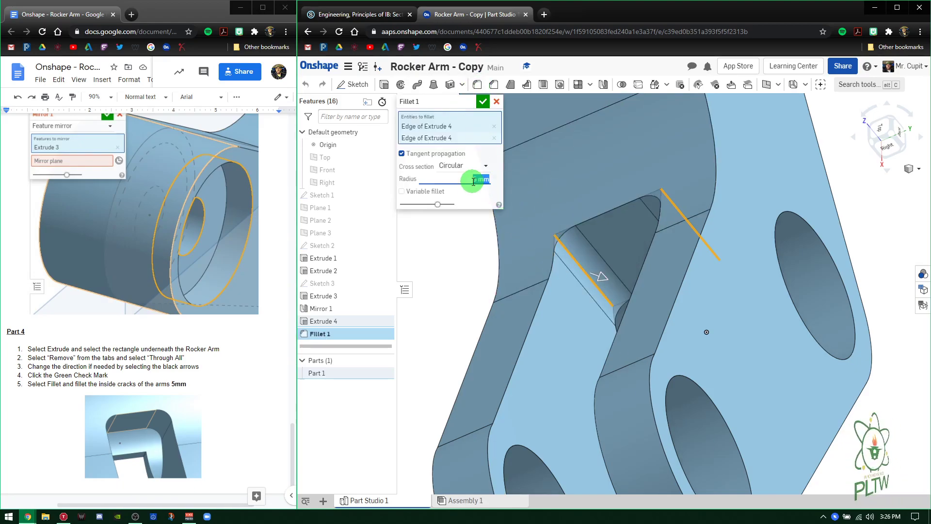
click(483, 105)
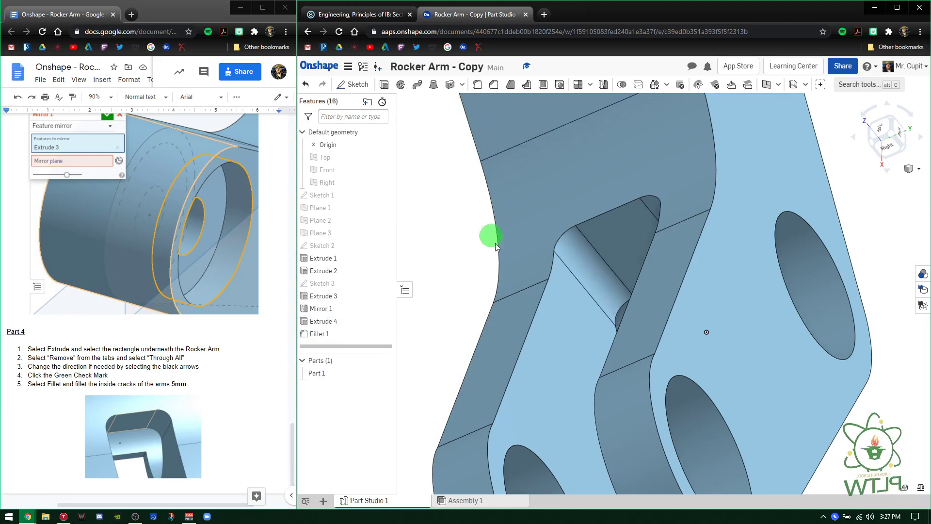
Display the whole rocker arm in isometric view, relocate the view cube, and move the reduced part away from the centre of the view
click(873, 146)
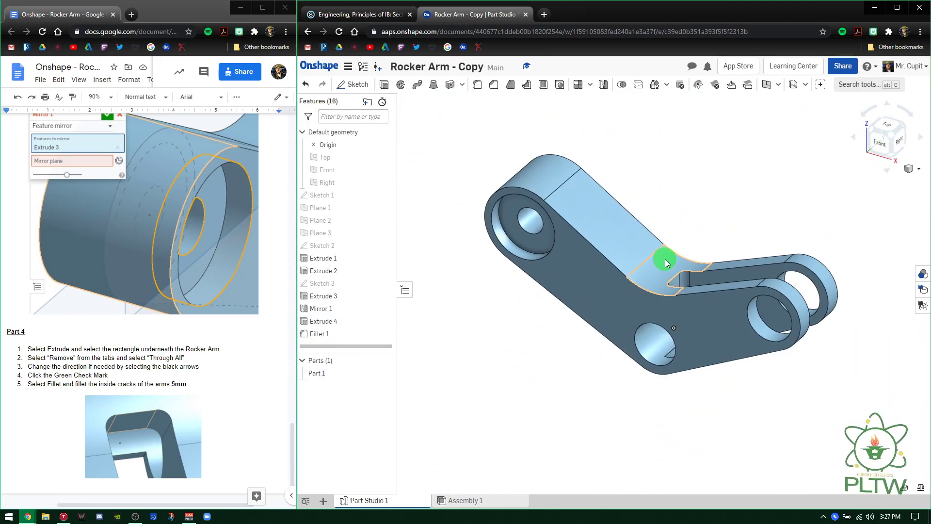
drag(862, 146, 443, 341)
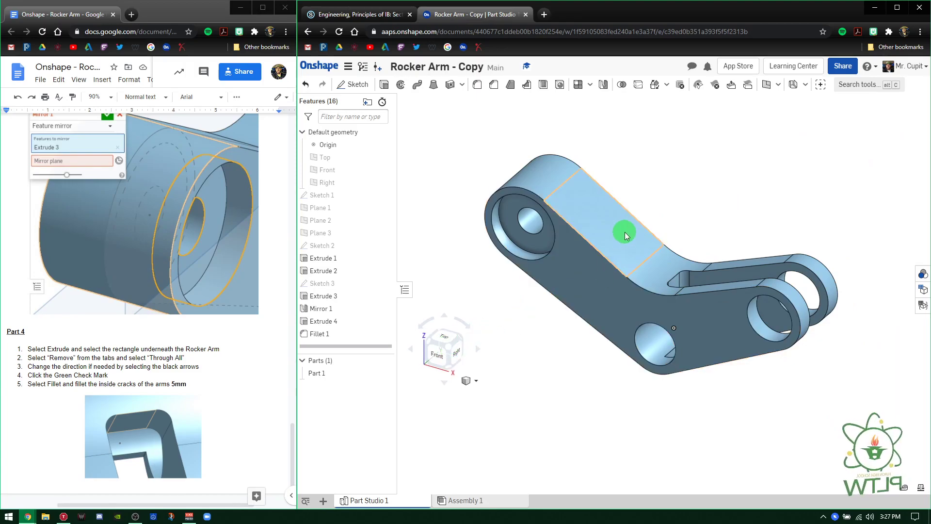
scroll(625, 232, down, 3)
middle_drag(607, 234, 795, 149)
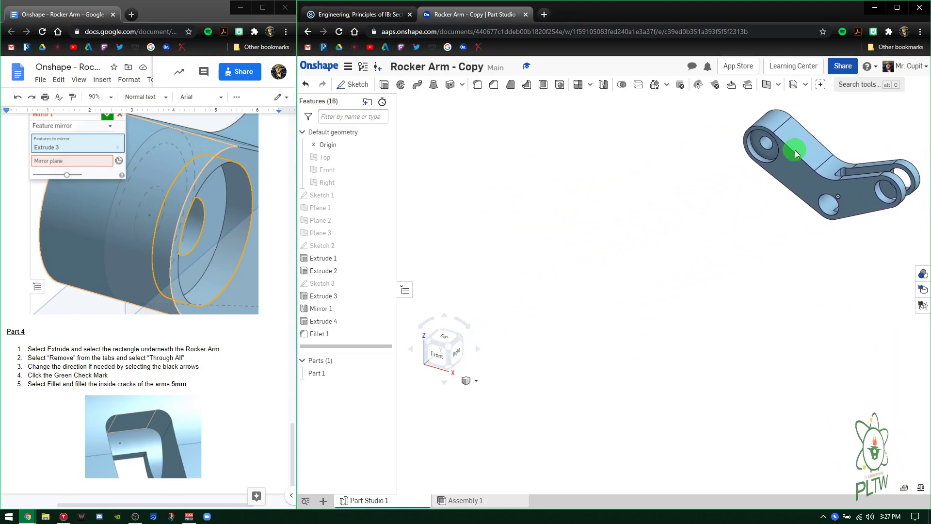